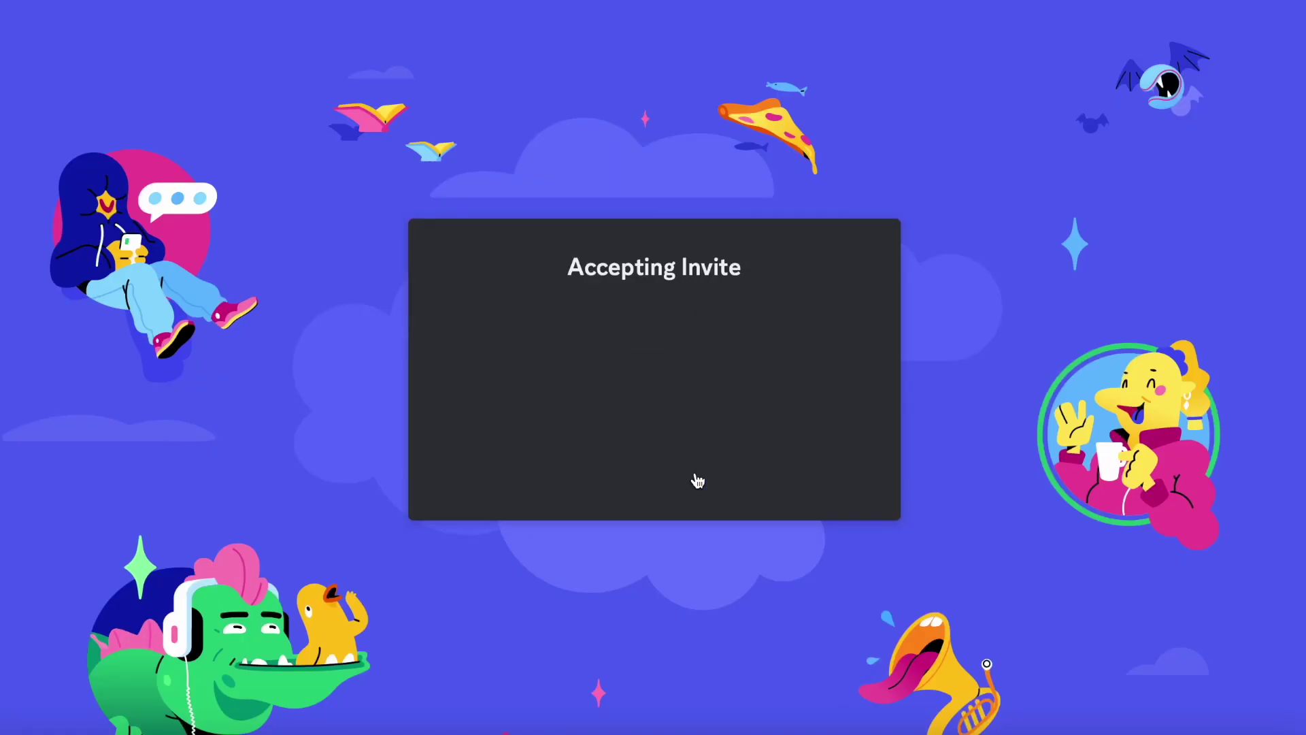
Dismiss the Safari invalid-address alert and continue into the Discord app's Morph Studio server.
click(843, 359)
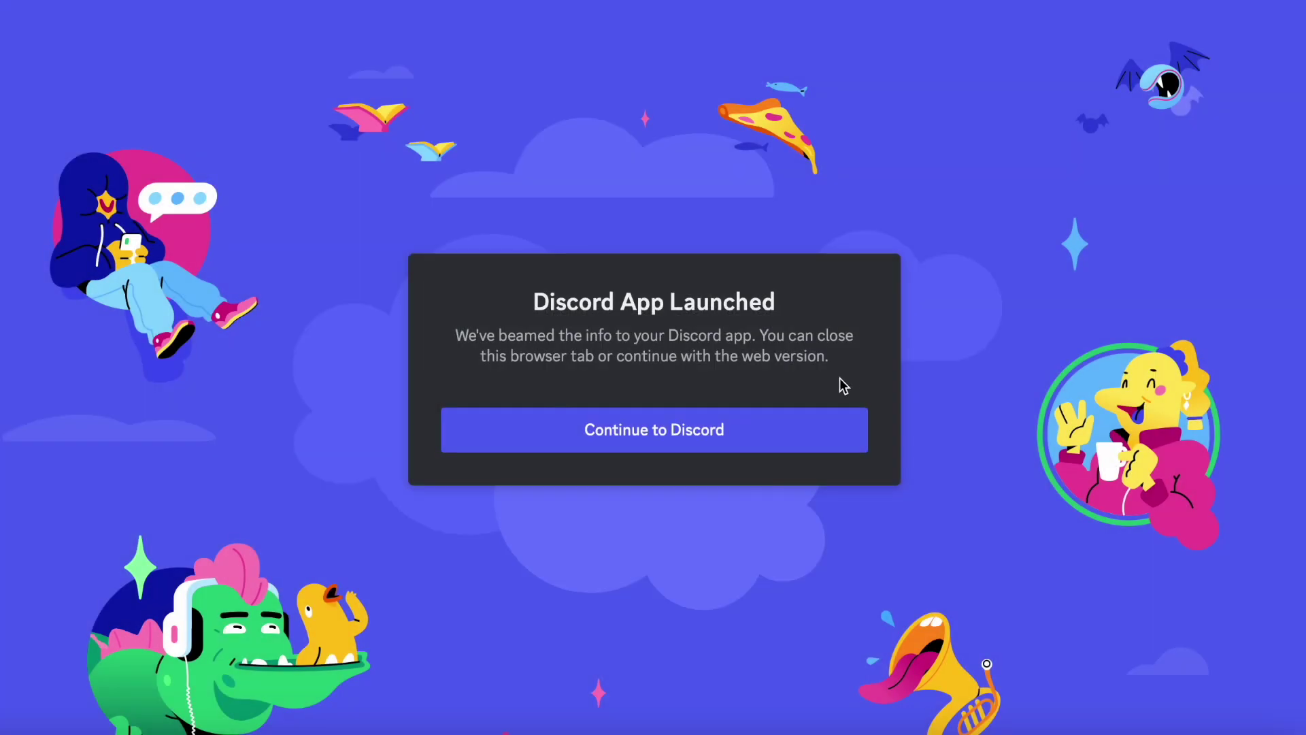
click(786, 431)
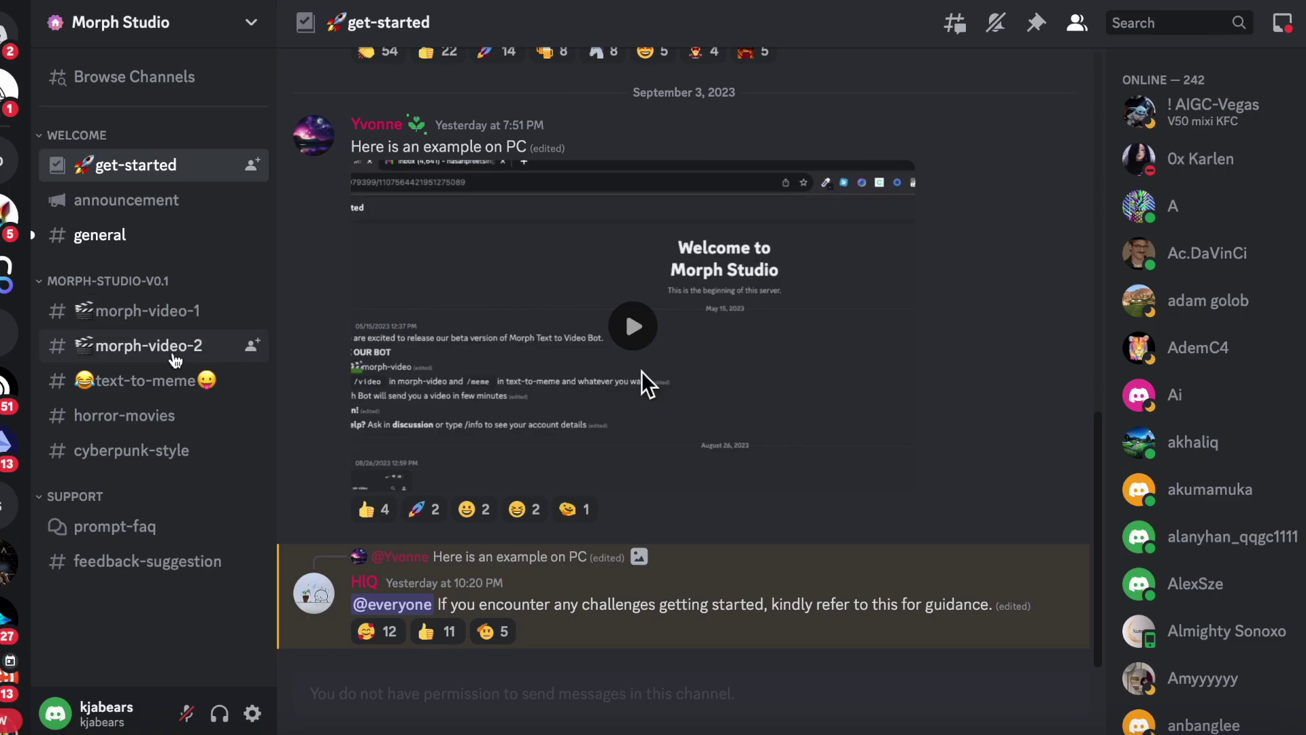
Switch to the #morph-video-1 channel and scroll up through the bot's generated videos.
click(184, 321)
scroll(548, 401, up, 15)
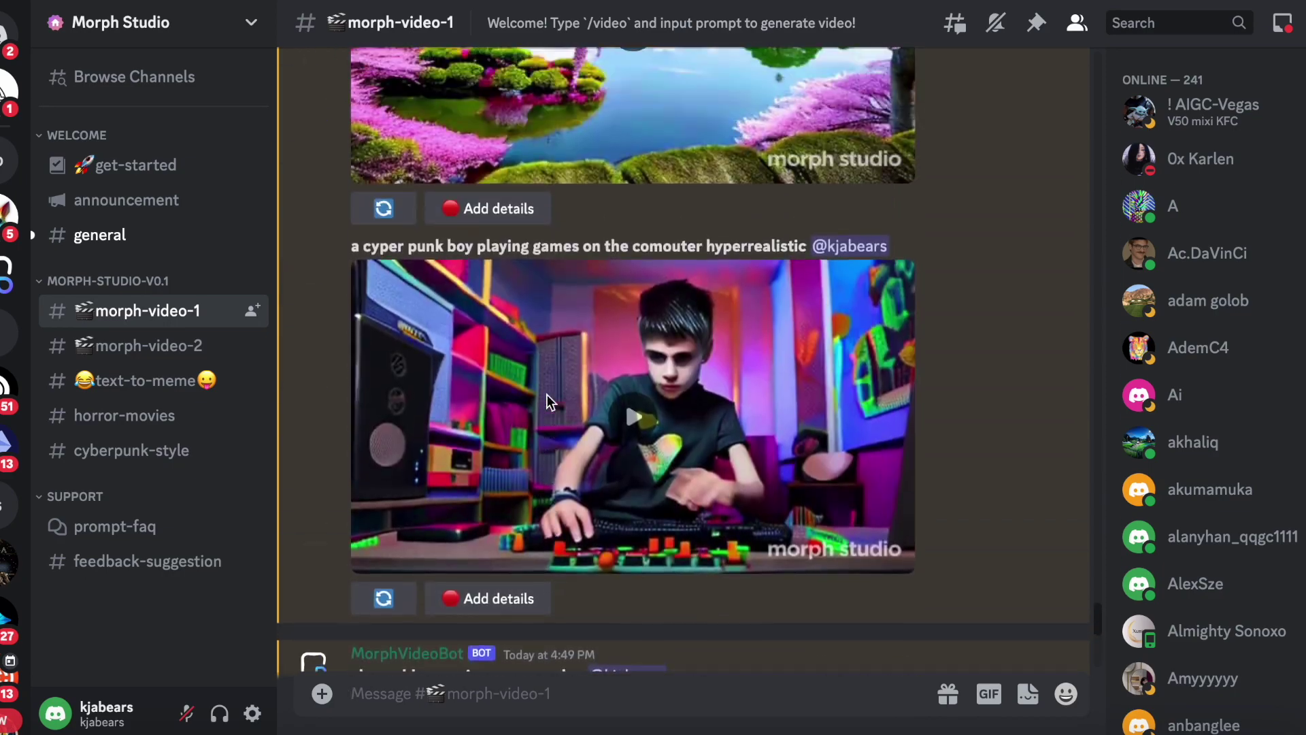
scroll(550, 403, up, 15)
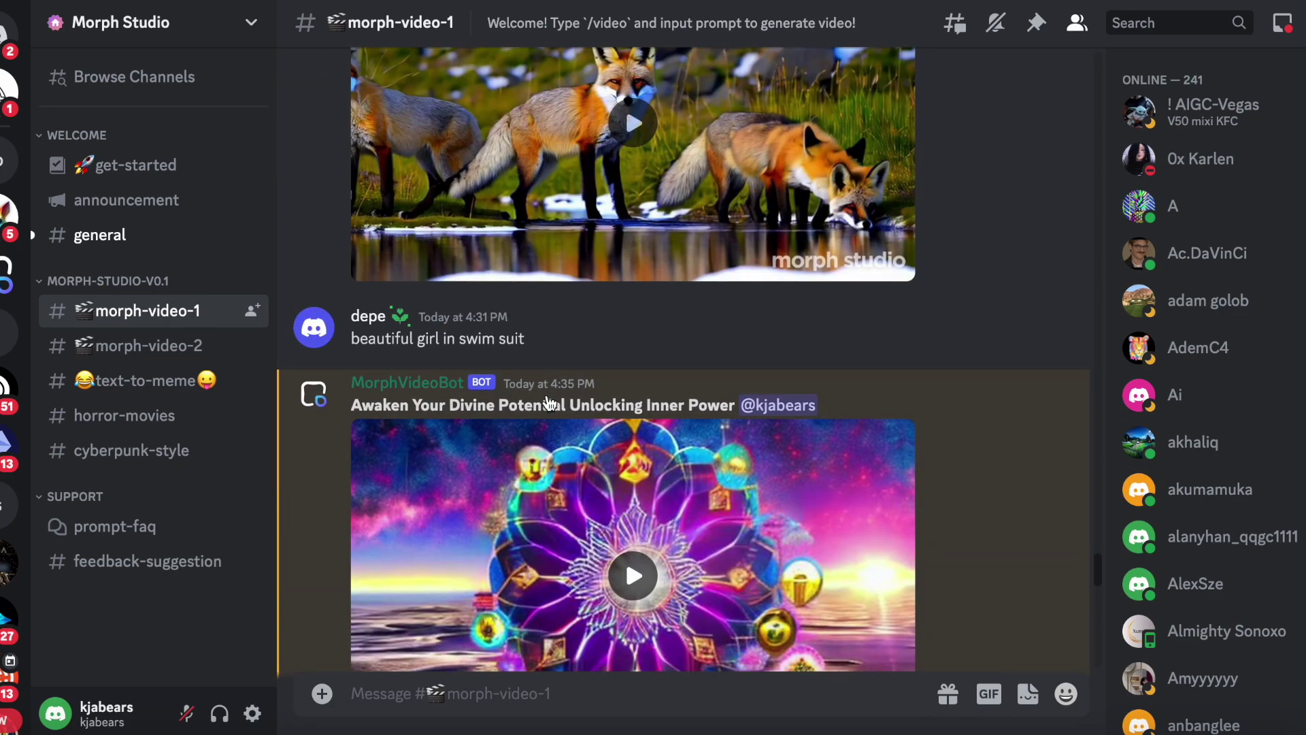
scroll(549, 403, up, 6)
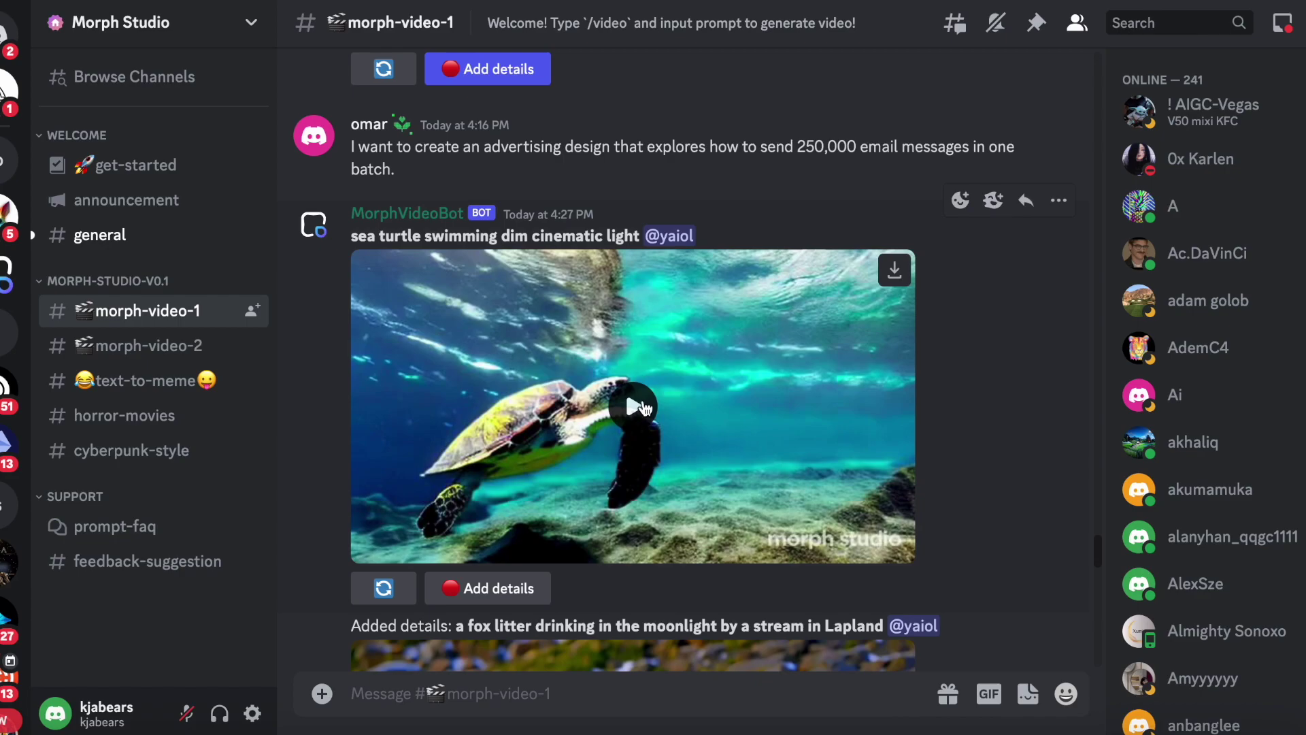
Play and pause the sea turtle video, then play the fox litter video.
click(643, 402)
click(749, 439)
scroll(750, 434, down, 5)
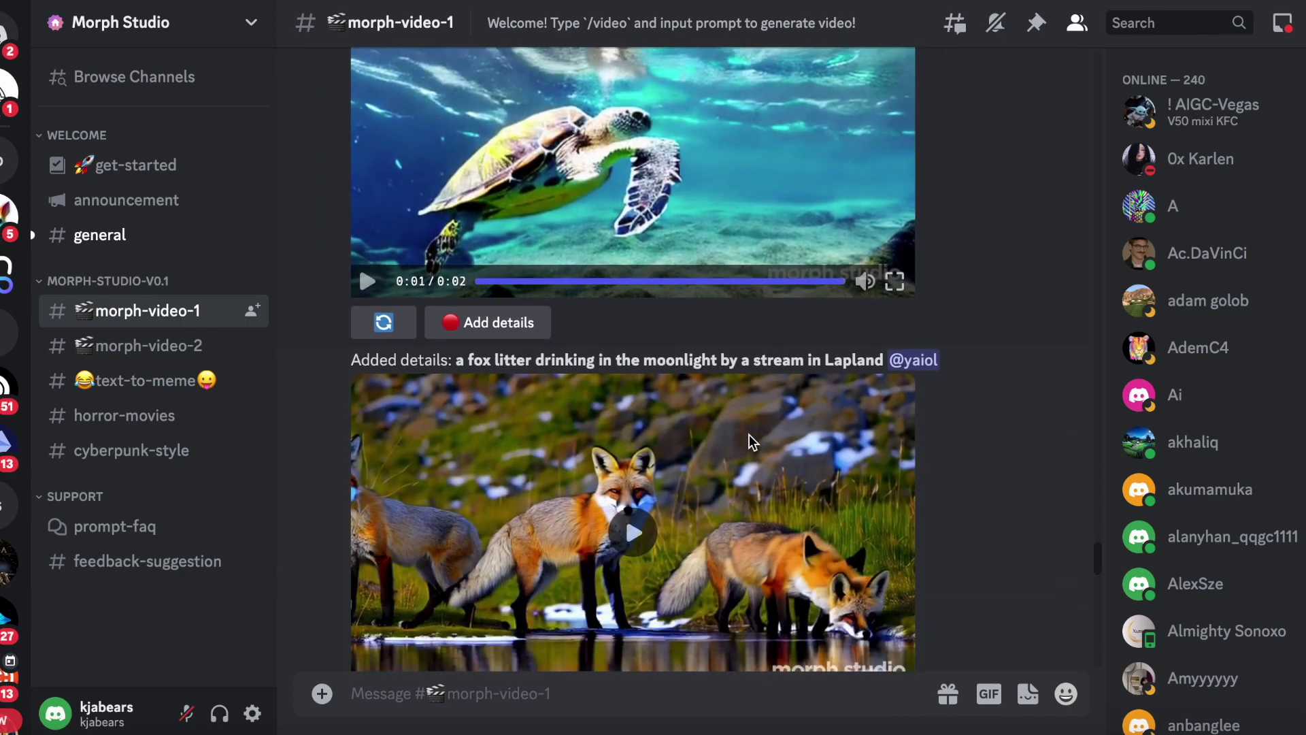
click(643, 457)
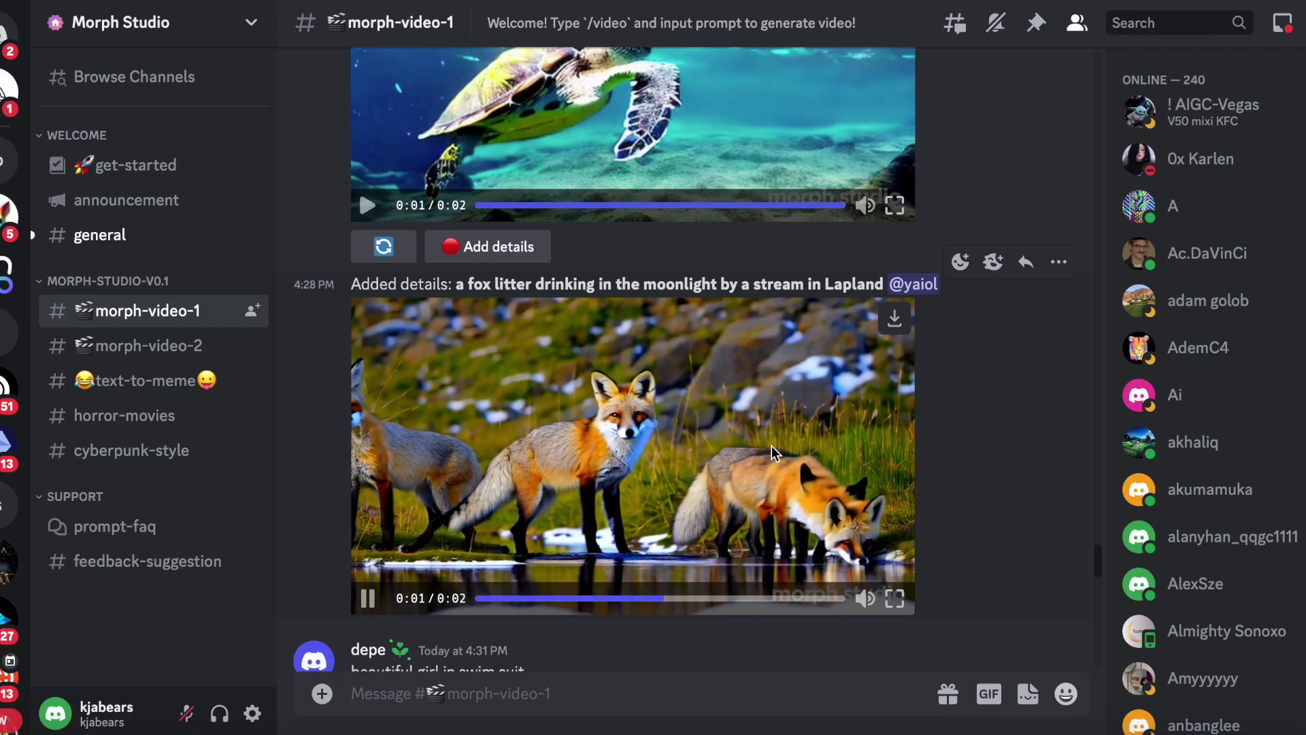
scroll(772, 446, down, 12)
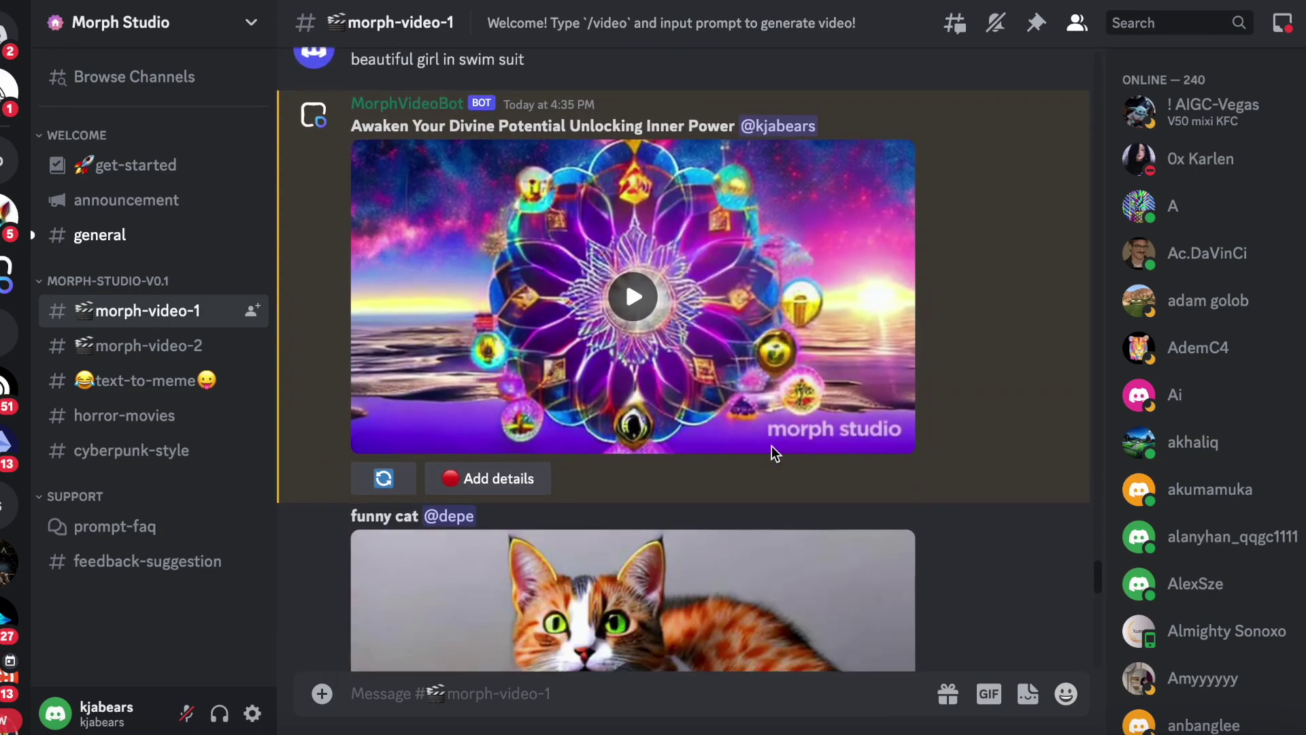
scroll(775, 453, up, 5)
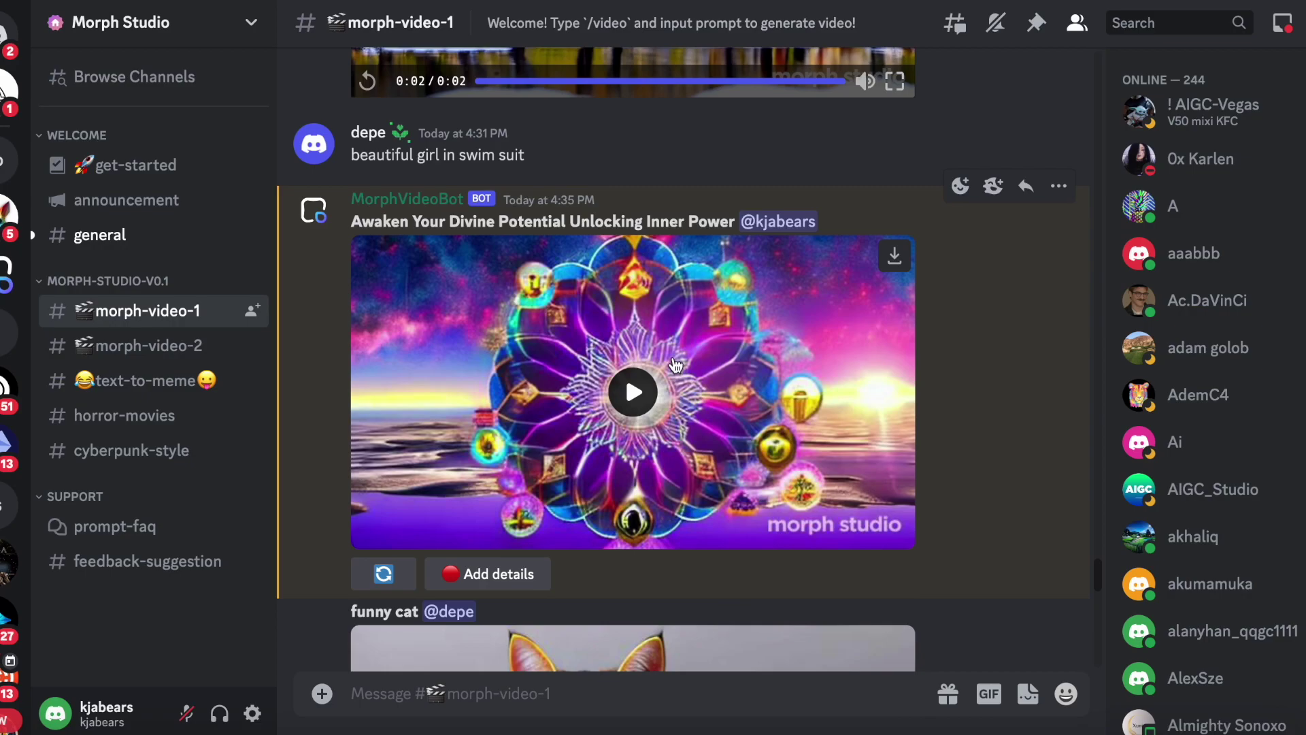
Play the Awaken Your Divine Potential, funny cat and anime girl in New York videos.
click(633, 398)
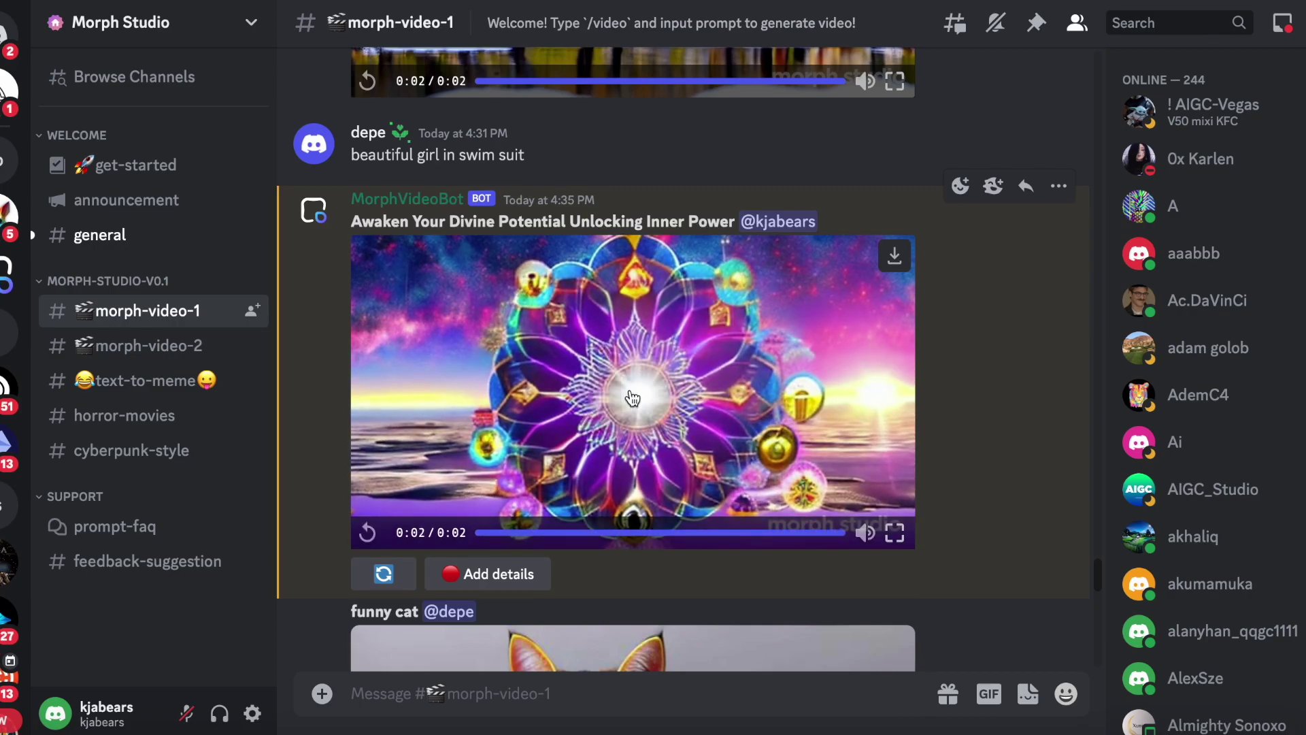
scroll(633, 398, down, 7)
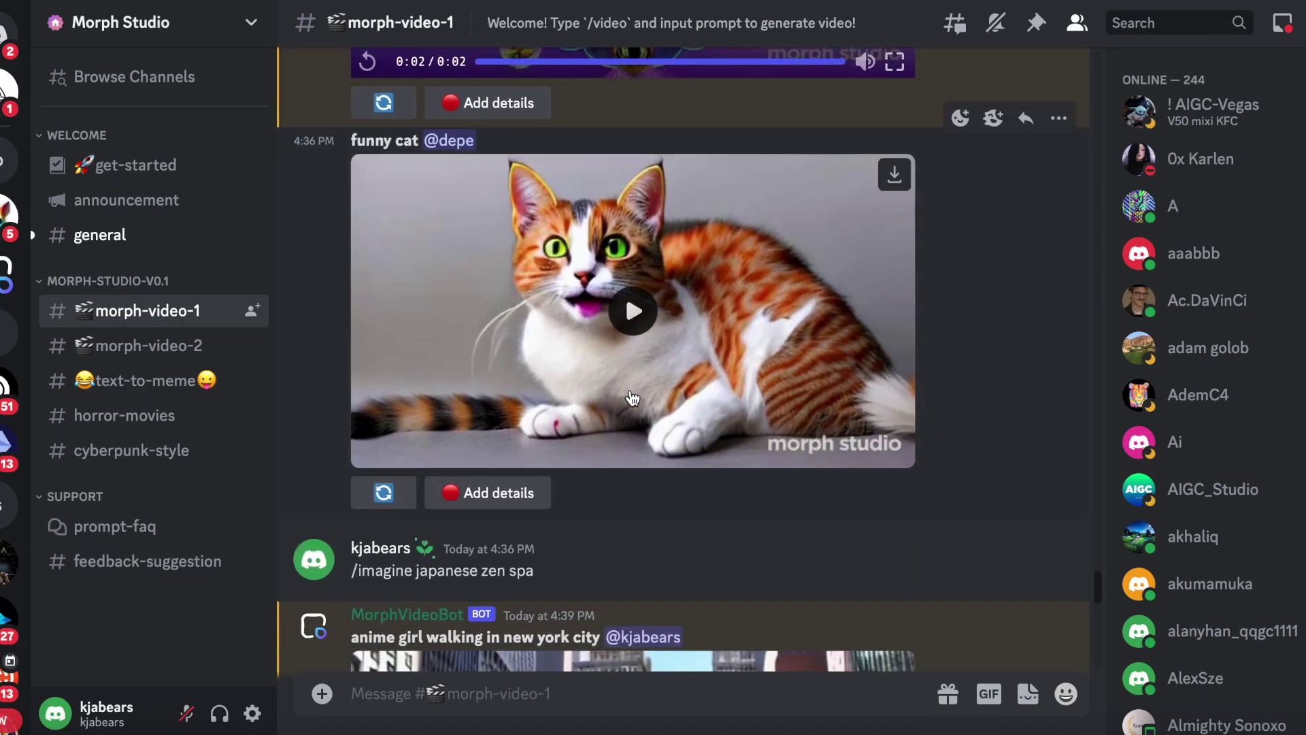
click(641, 291)
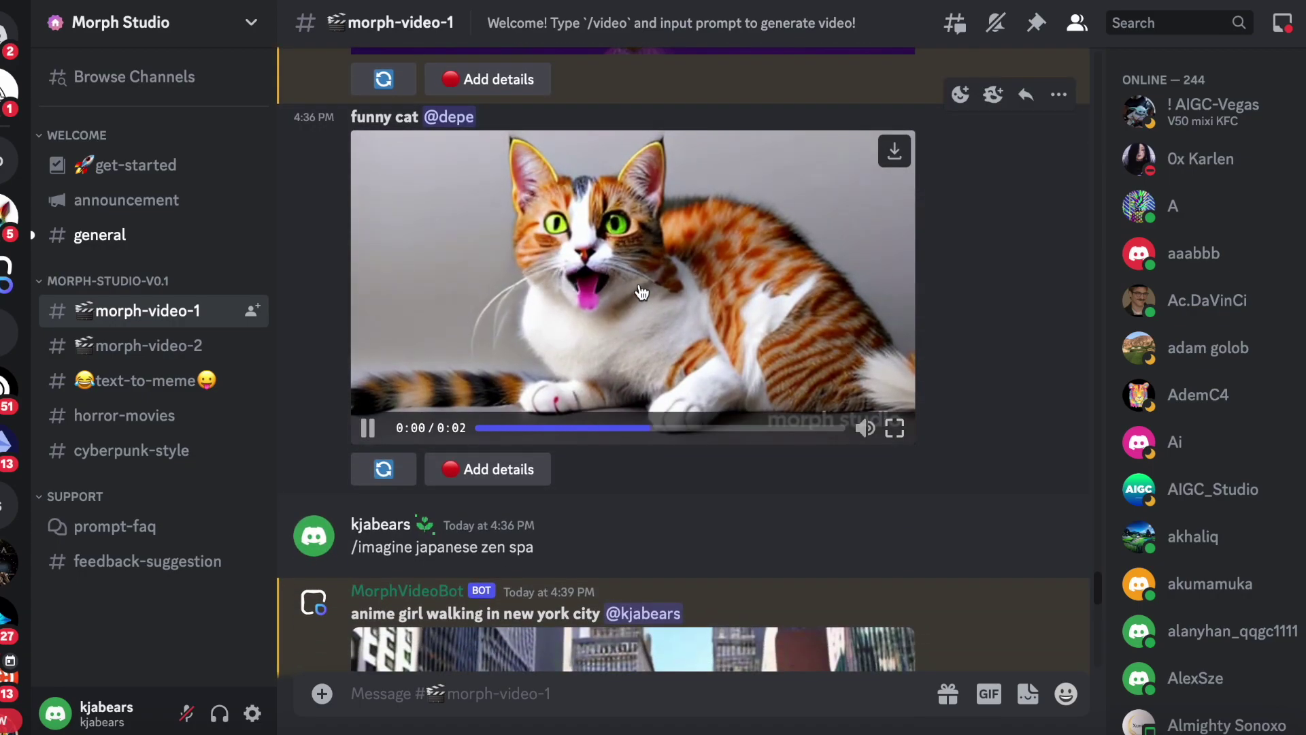
scroll(641, 291, down, 5)
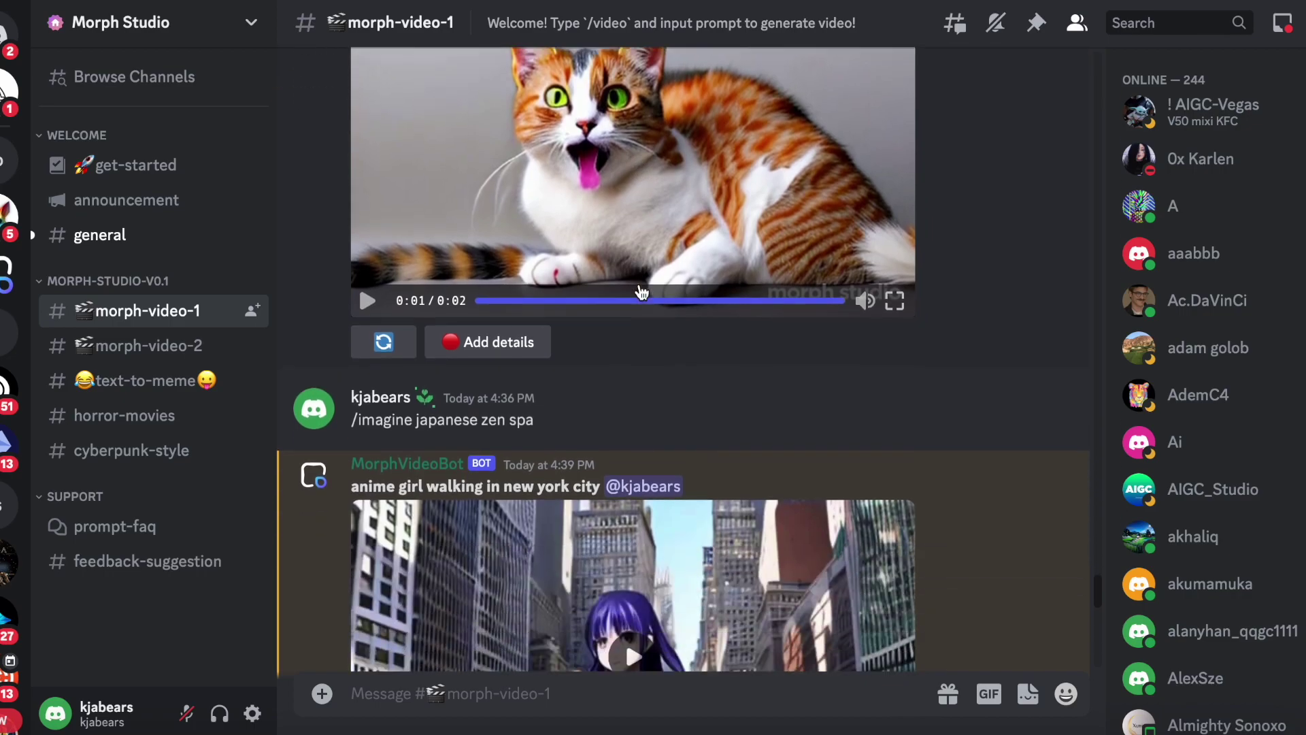
scroll(641, 292, down, 1)
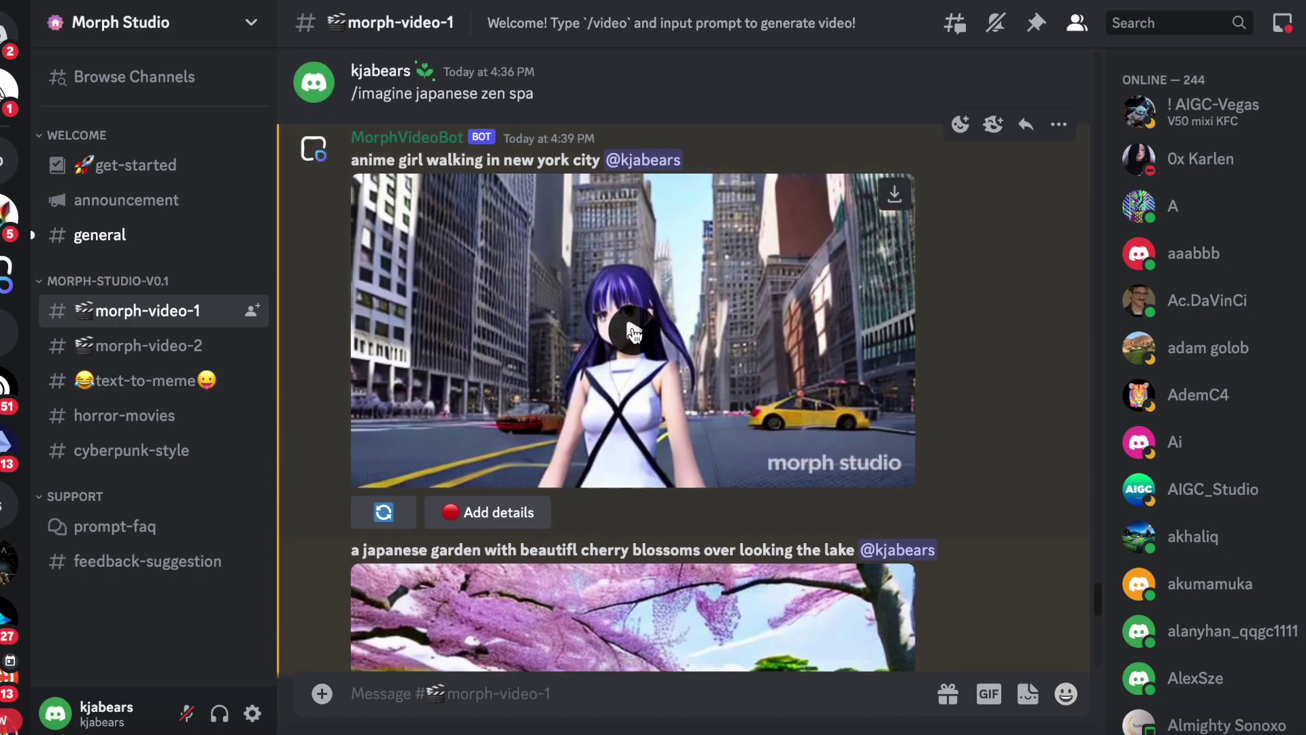
click(635, 337)
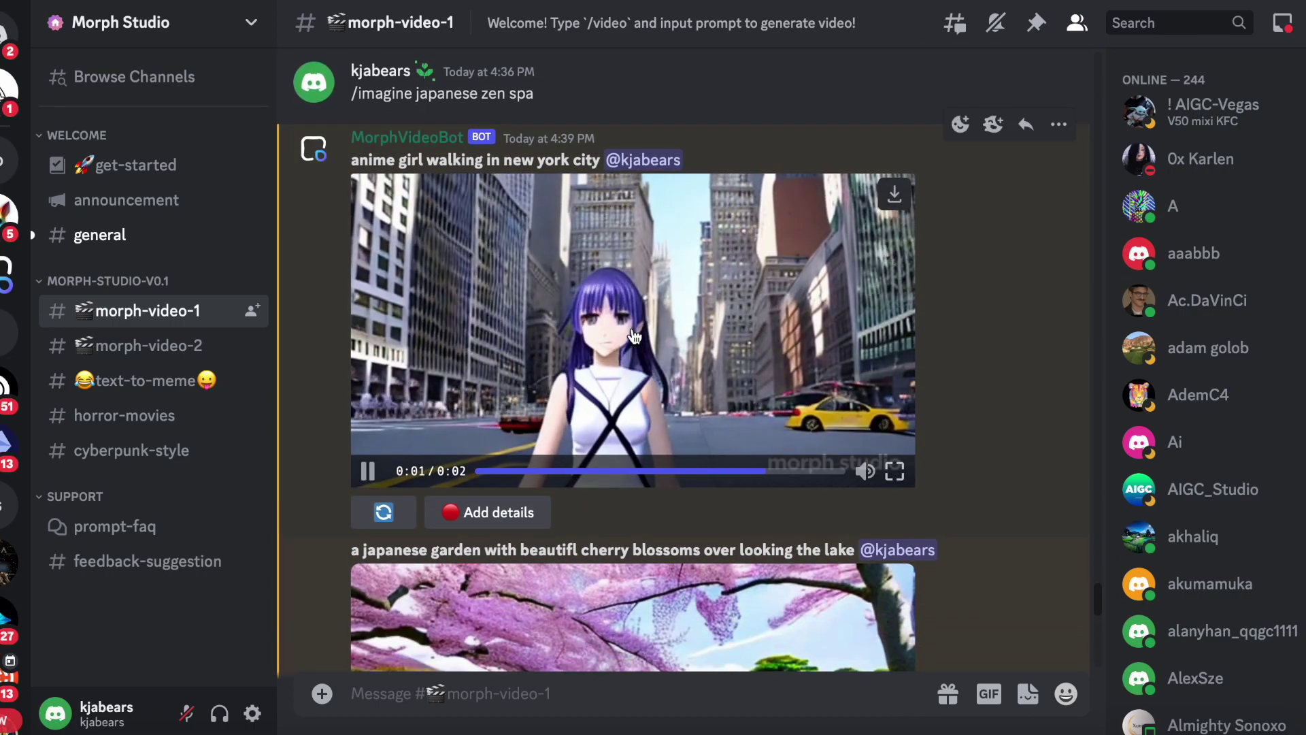
scroll(635, 337, down, 4)
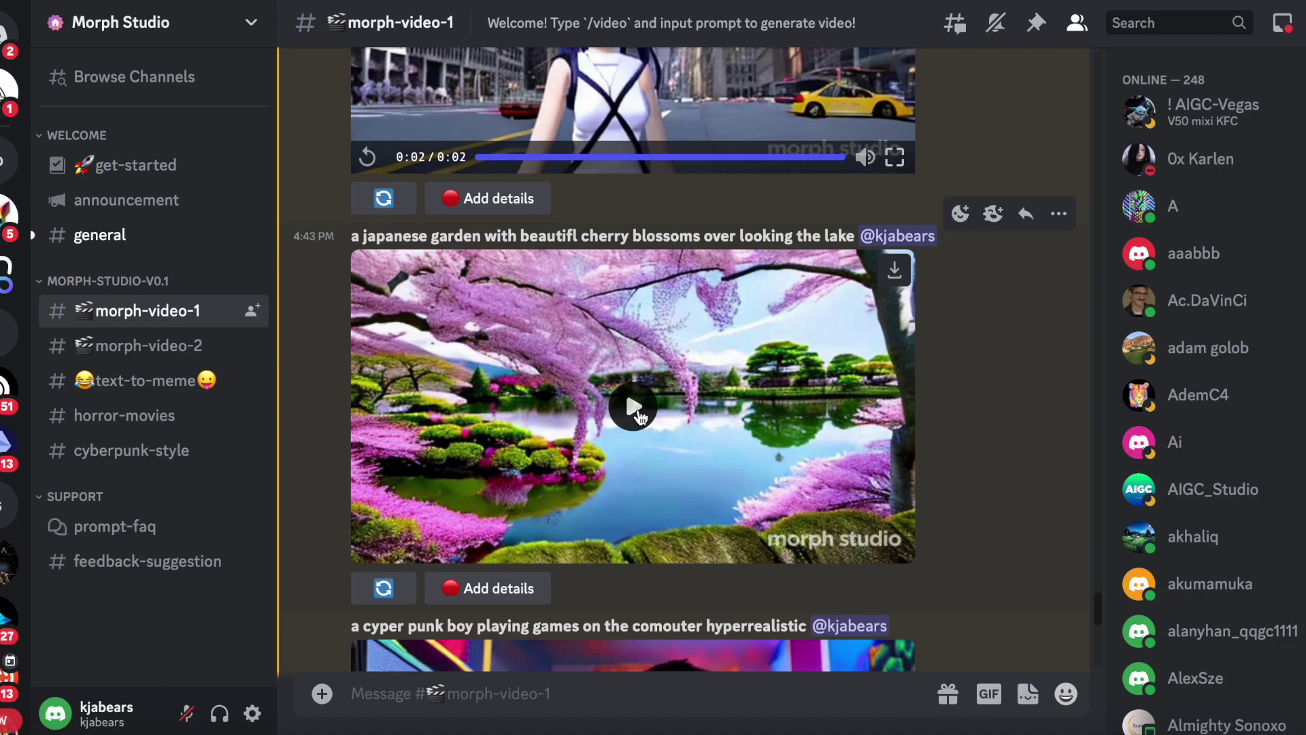
Play the Japanese cherry blossom garden video, then play and pause the cyberpunk boy video.
click(634, 408)
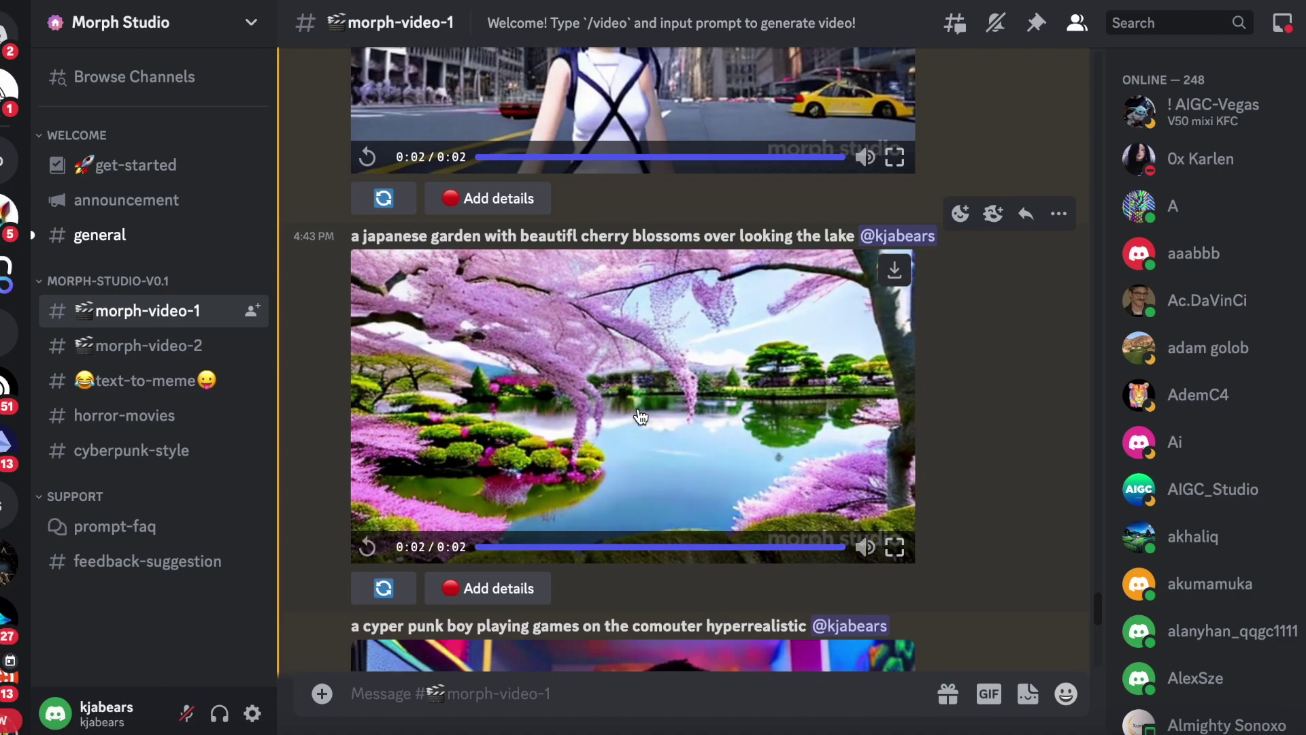
scroll(640, 417, down, 7)
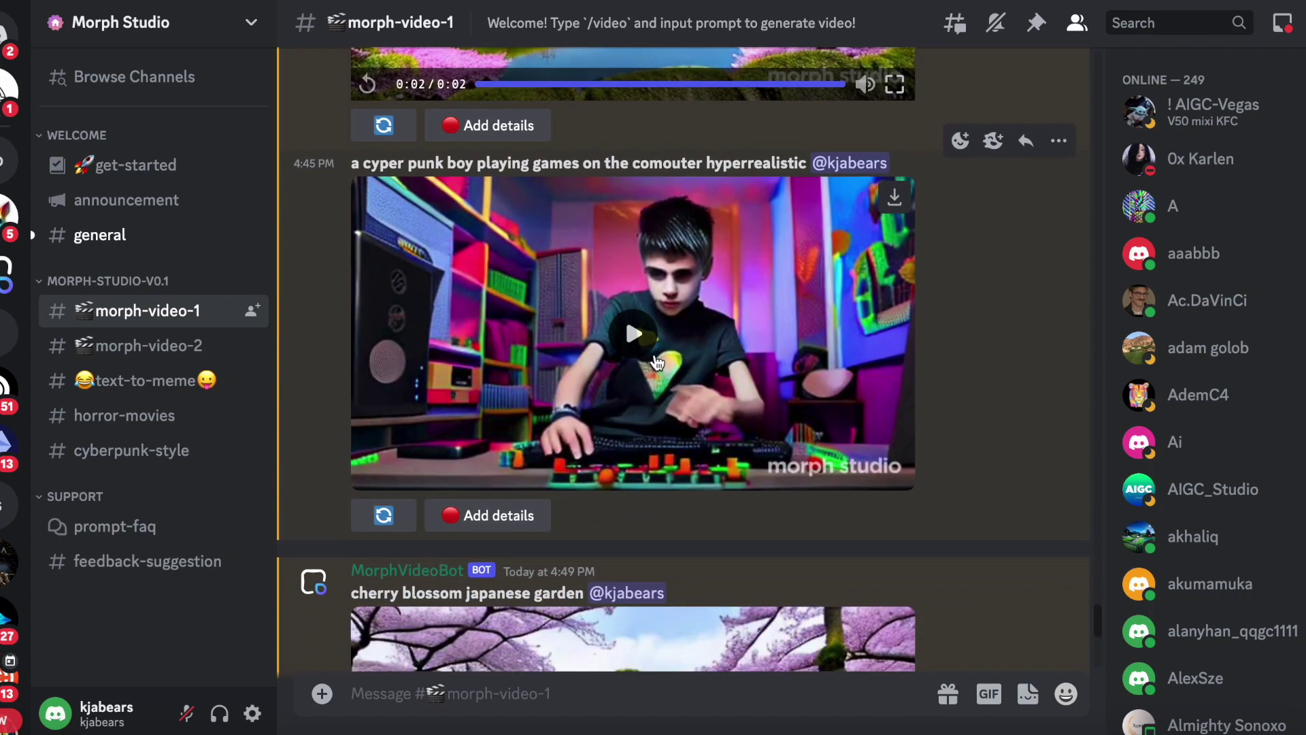
click(656, 360)
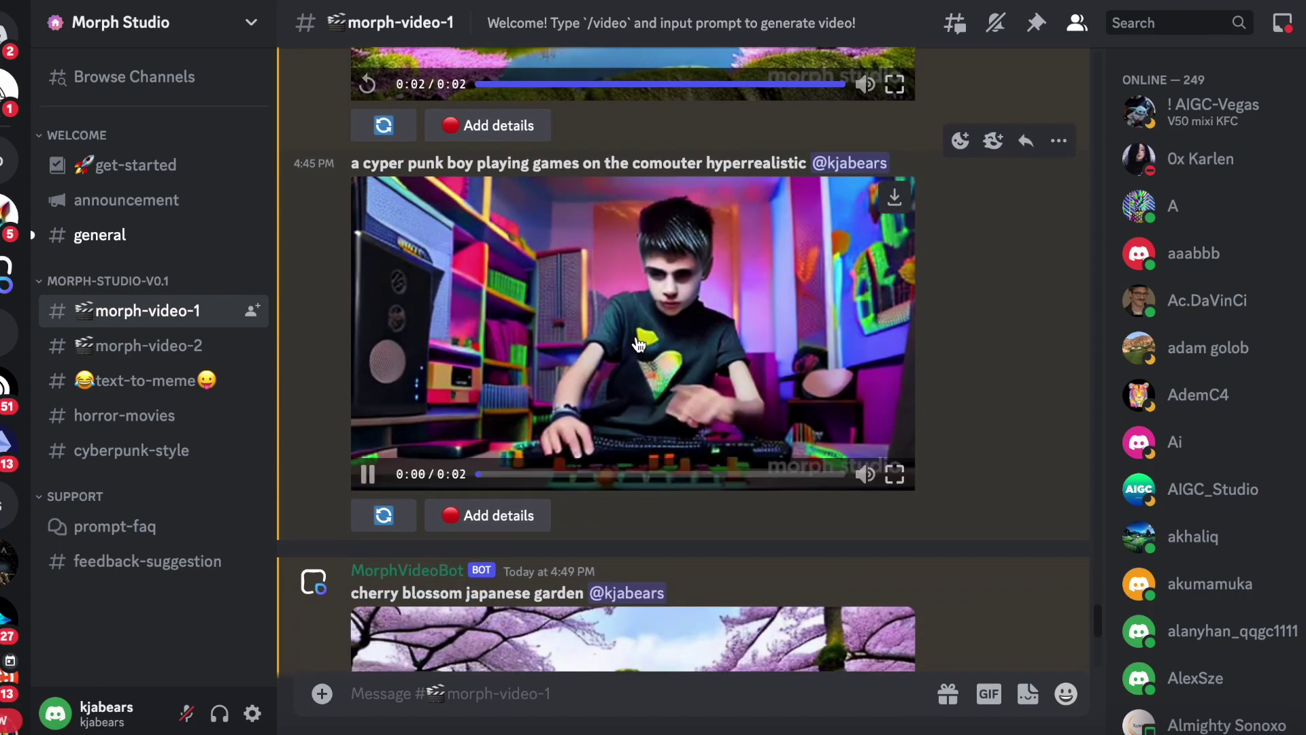
click(767, 370)
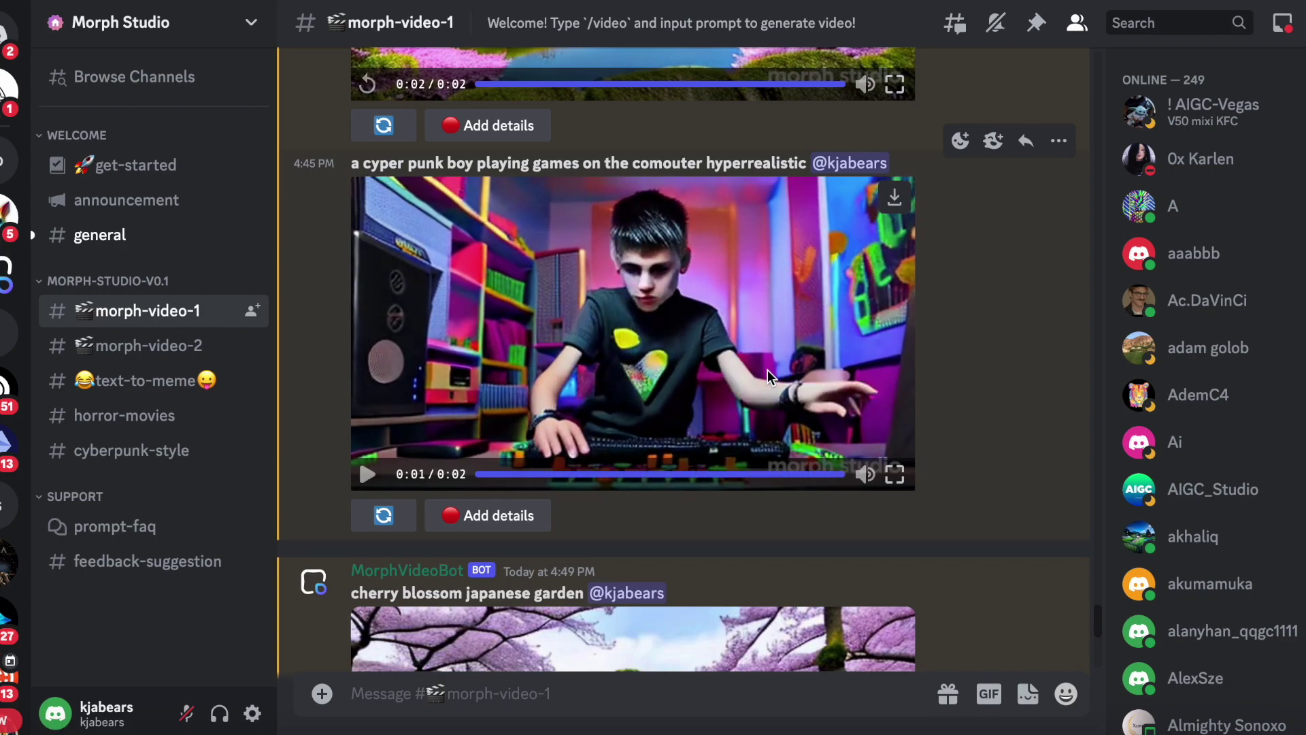
scroll(707, 364, down, 6)
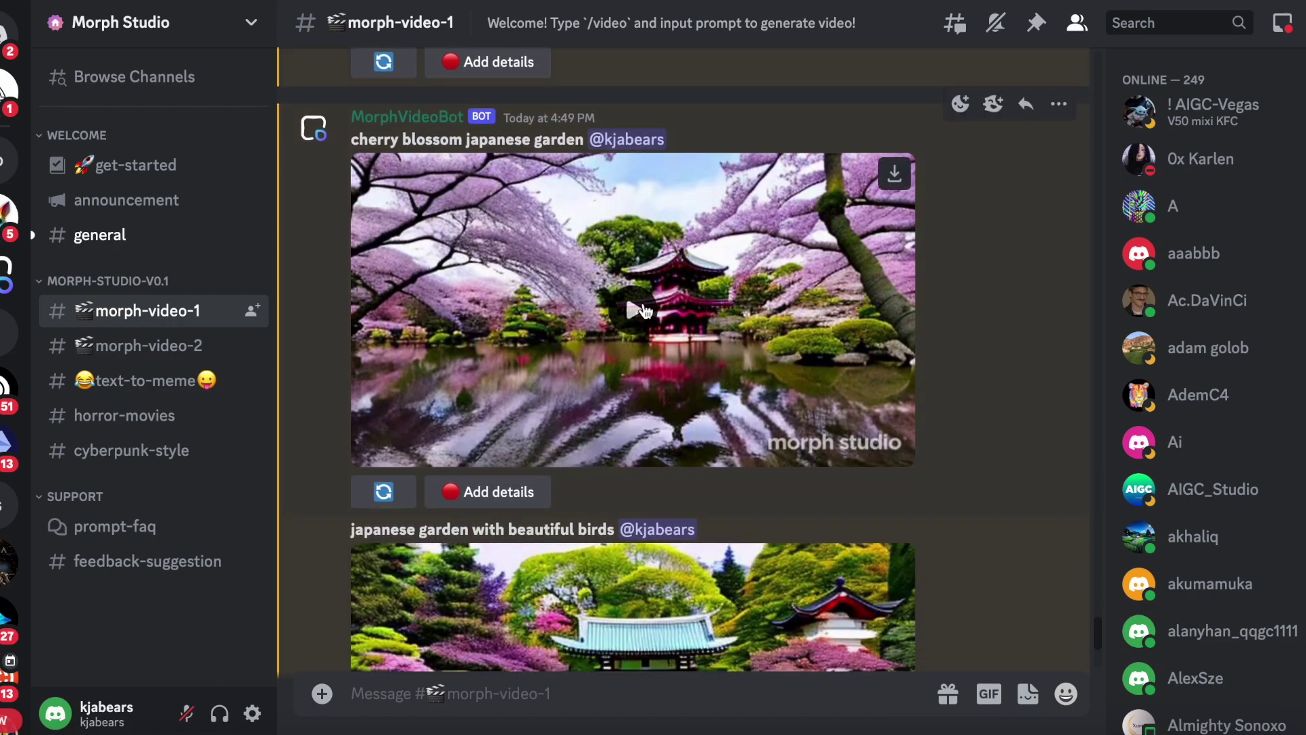
Play the cherry blossom garden clip, play and pause the birds garden video, then focus the message box.
click(640, 308)
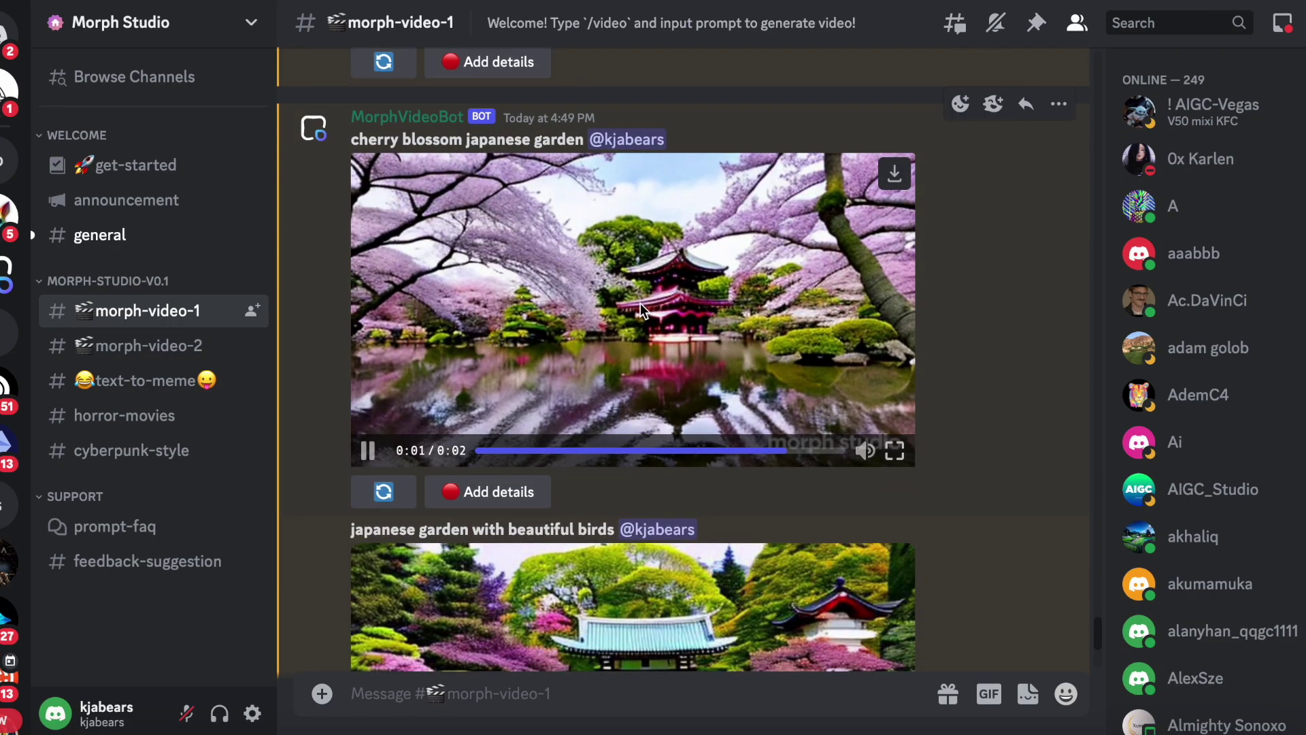
scroll(639, 304, down, 4)
click(647, 427)
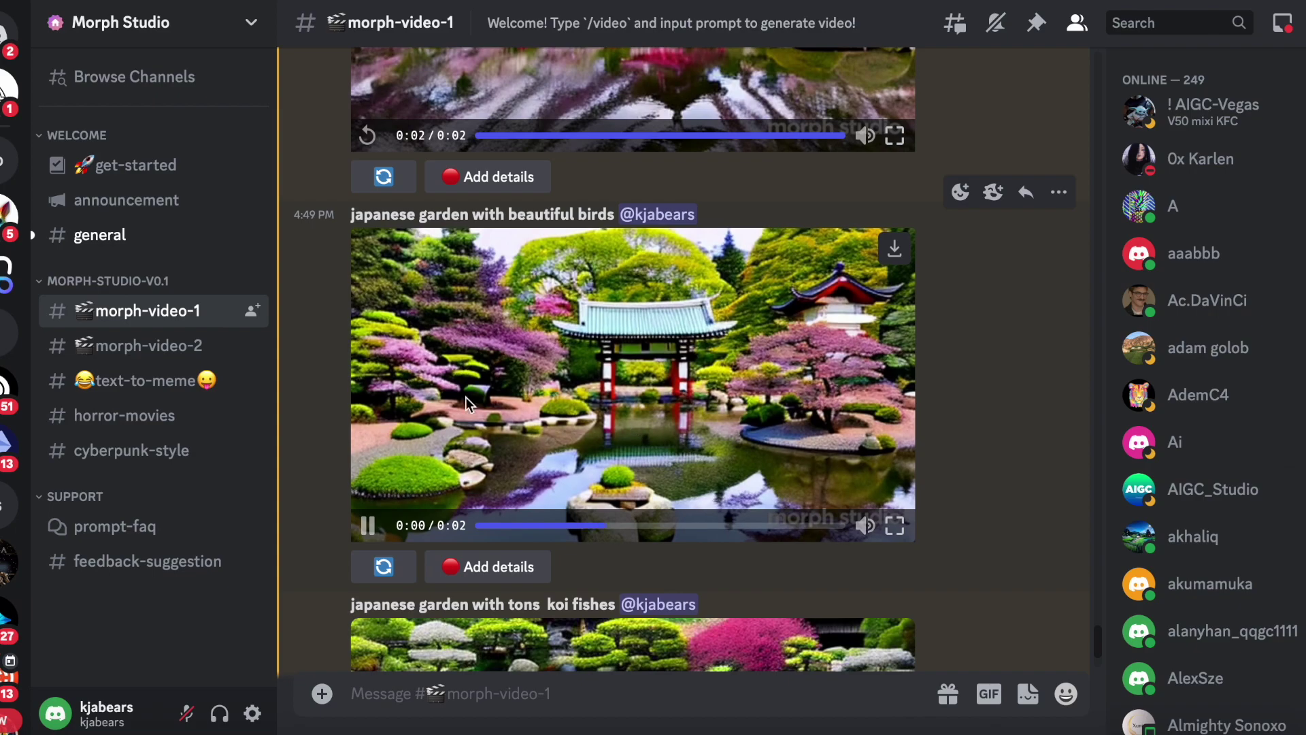
click(631, 428)
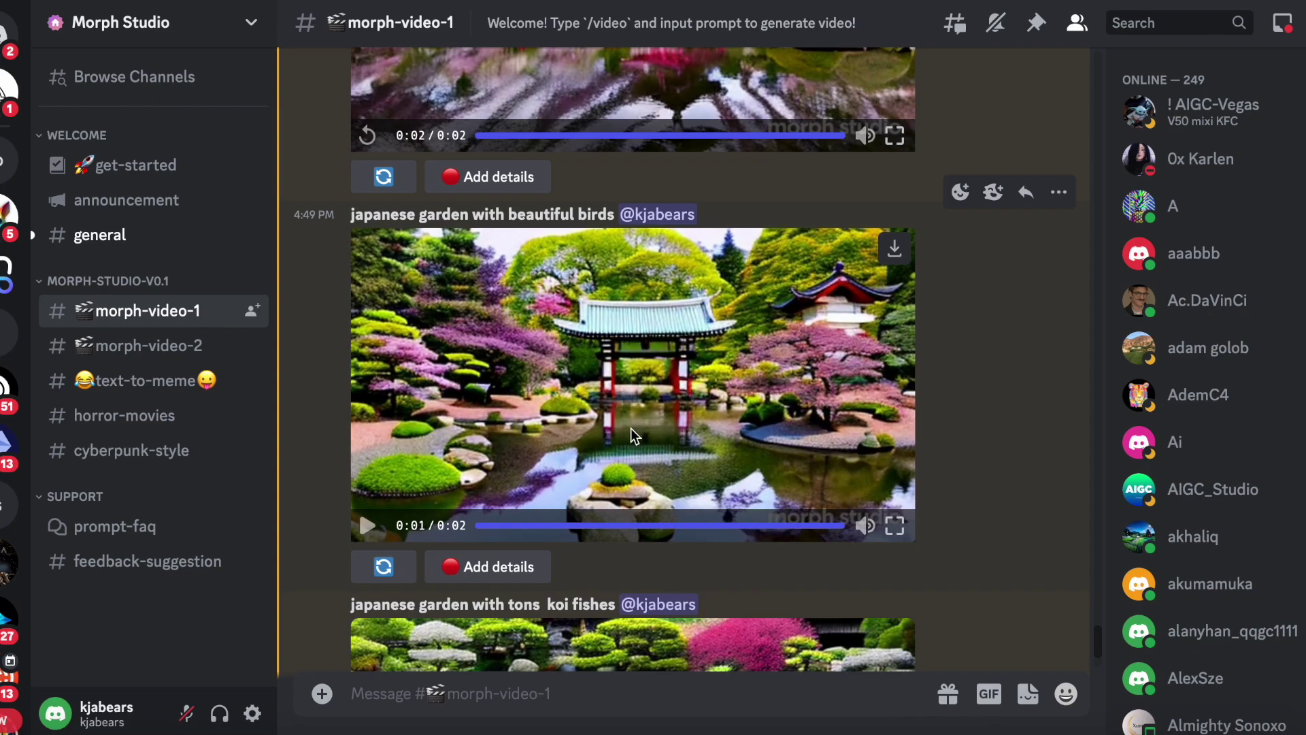
scroll(631, 428, down, 4)
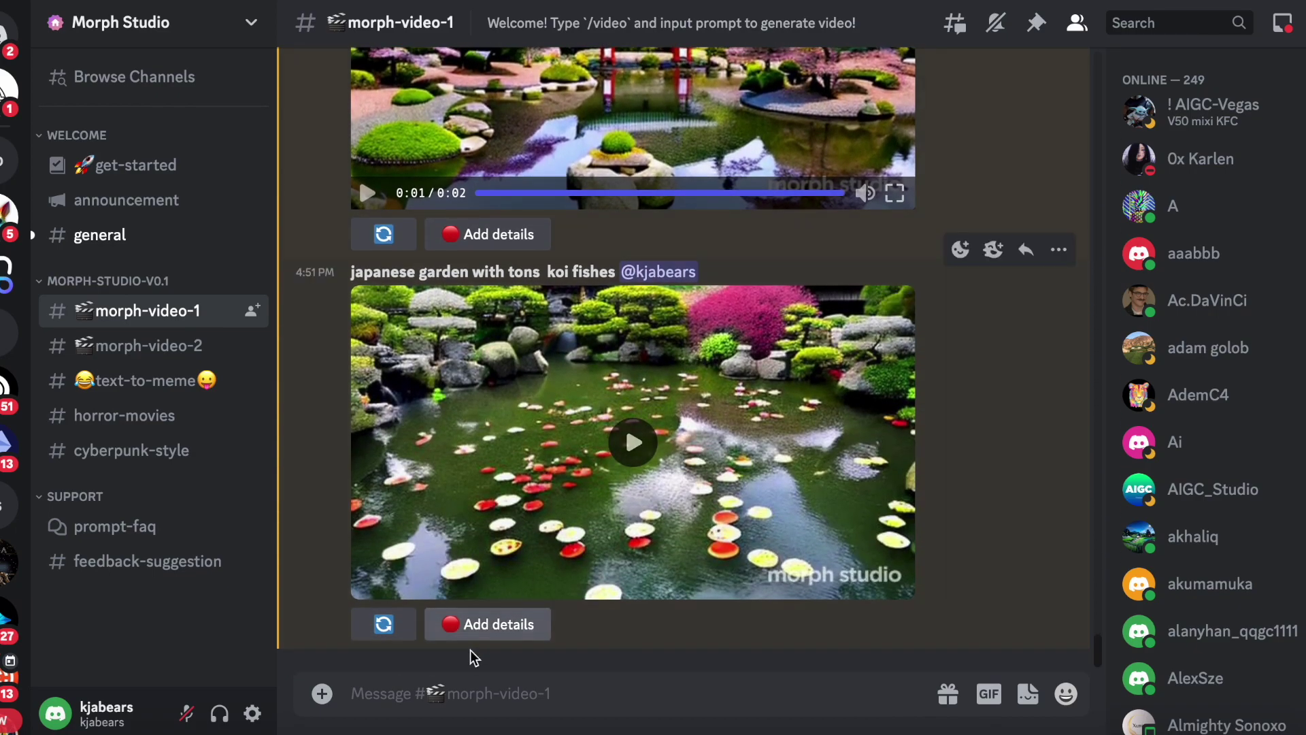
click(459, 679)
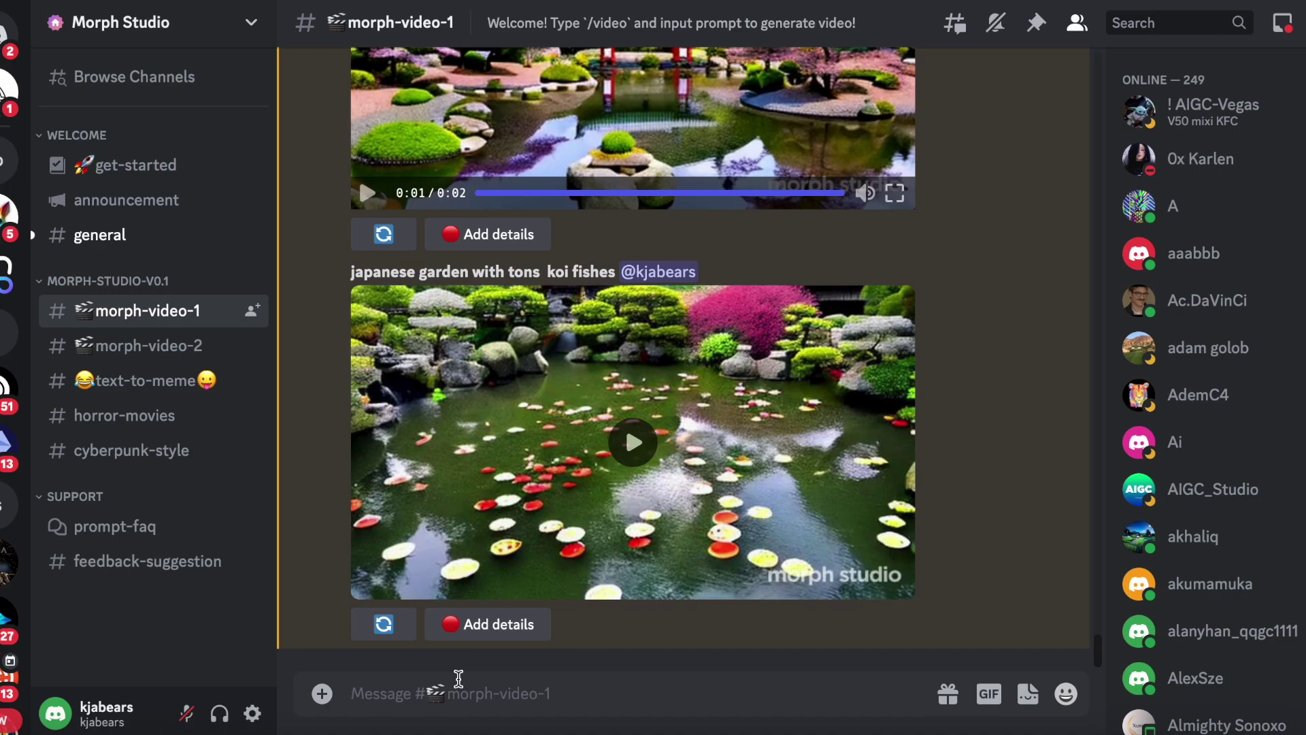
Send /video with the prompt 'a gamer stuck in cyper punk space video game'.
text(/video)
key(Tab)
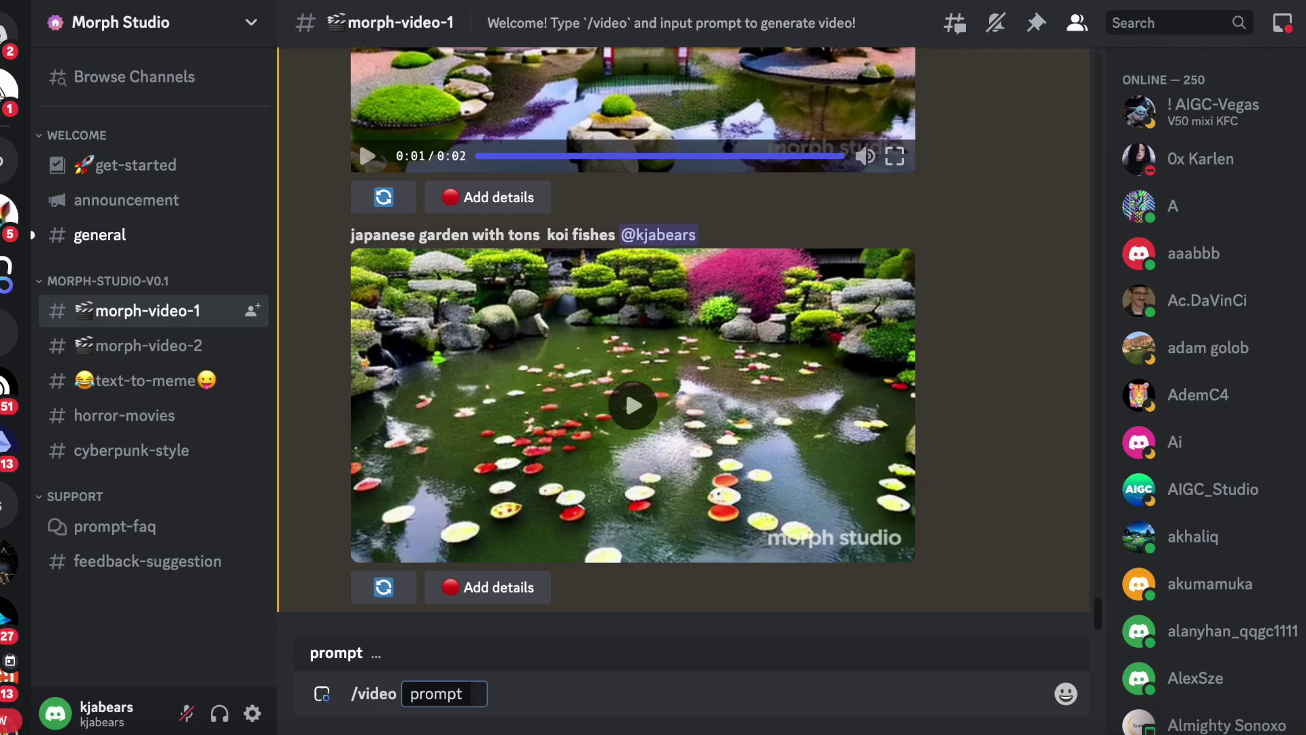
text(a gamer)
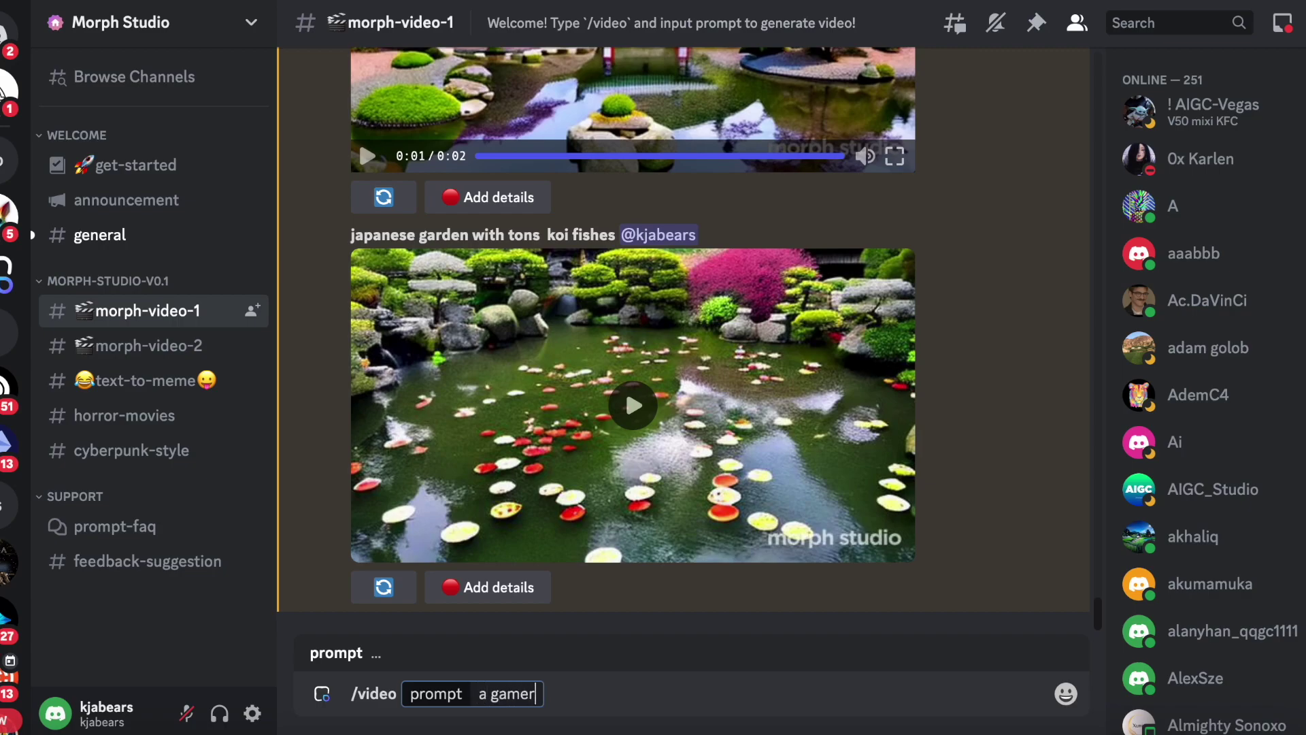
text( s)
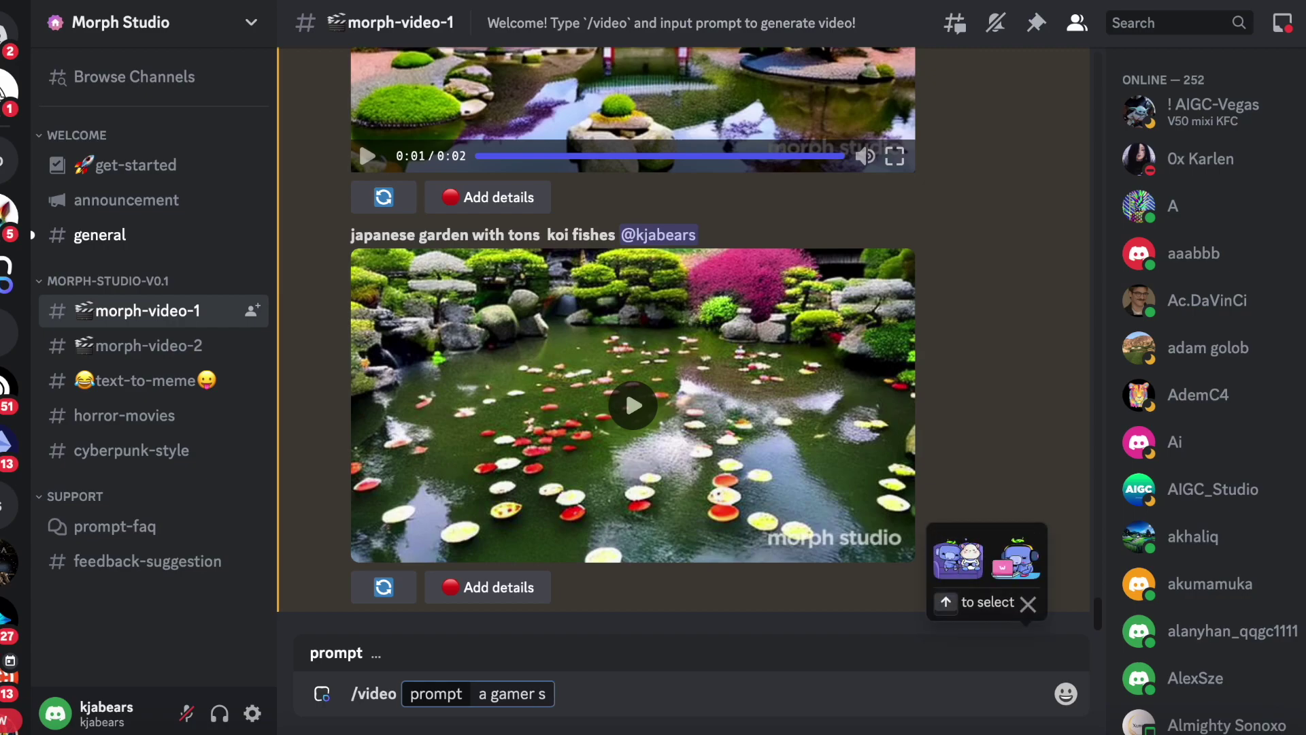
text(tuck in)
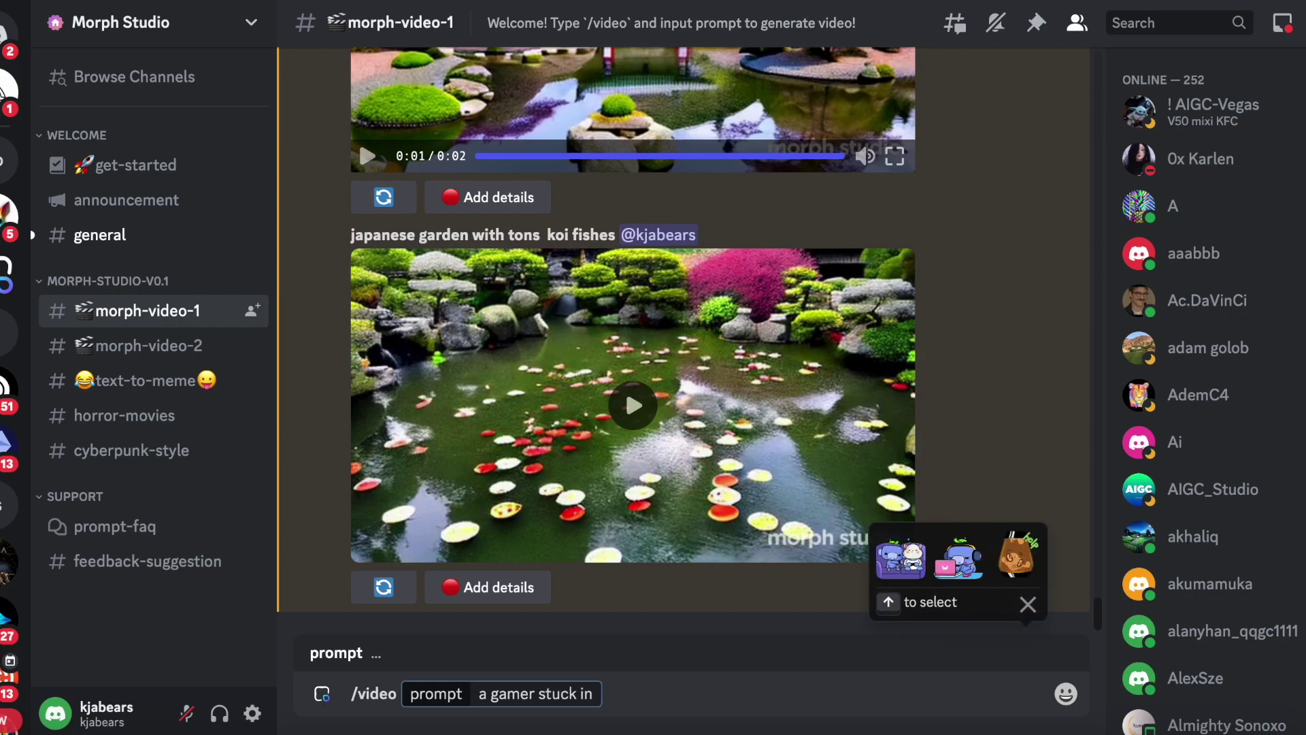
text(cypr)
key(BackSpace)
key(BackSpace)
key(BackSpace)
key(BackSpace)
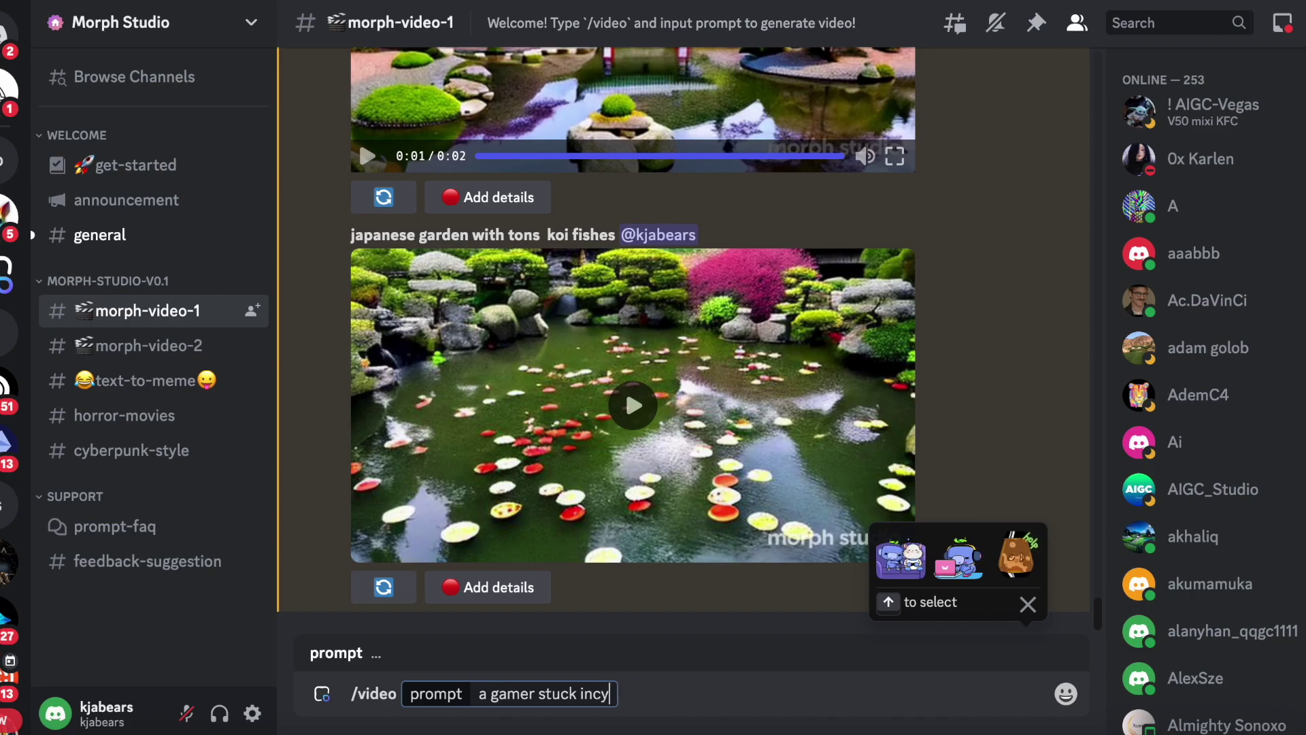
text(cyper )
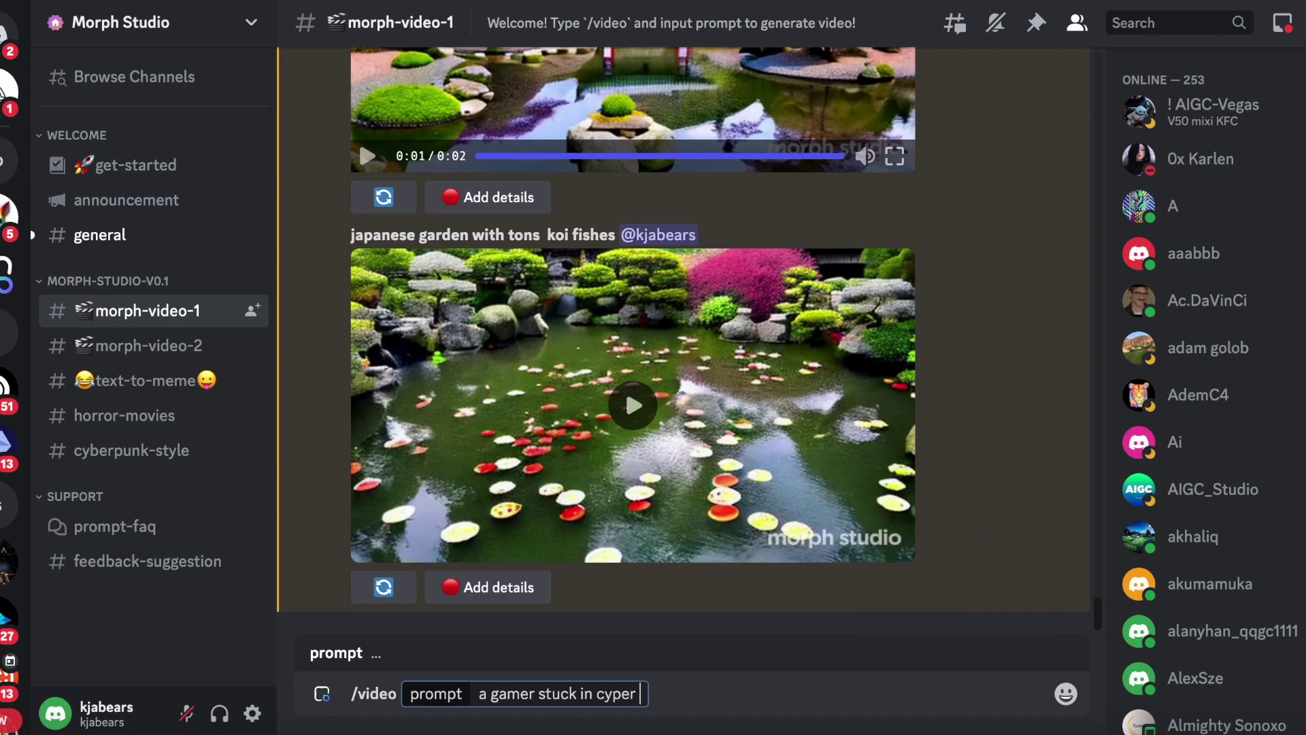
text(punk)
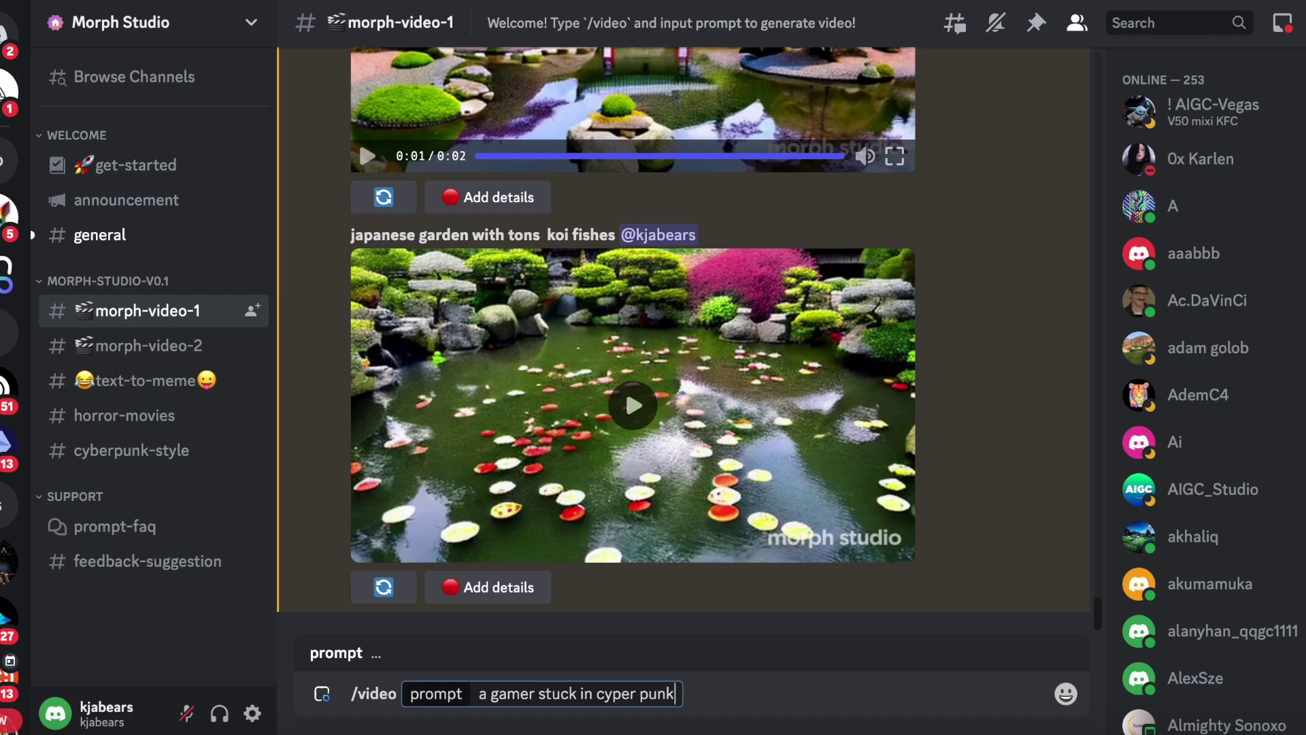
text( space v)
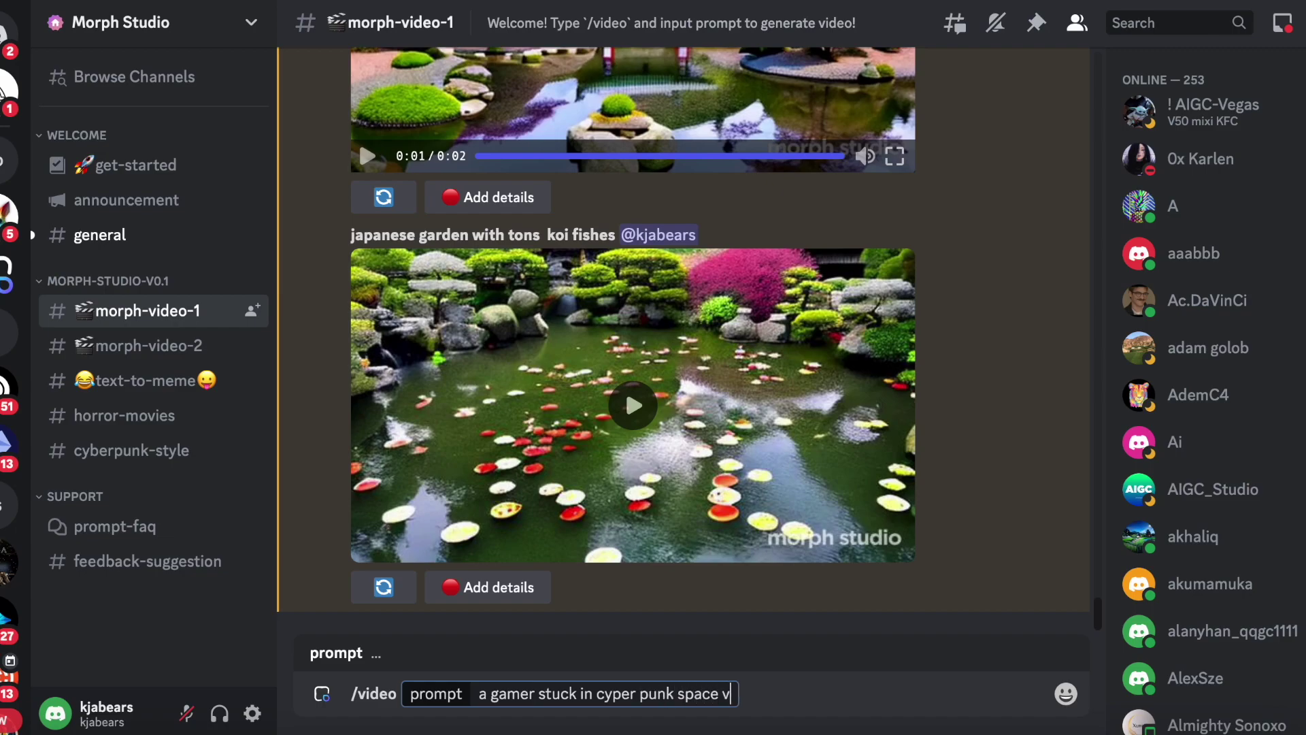
text(ideo game)
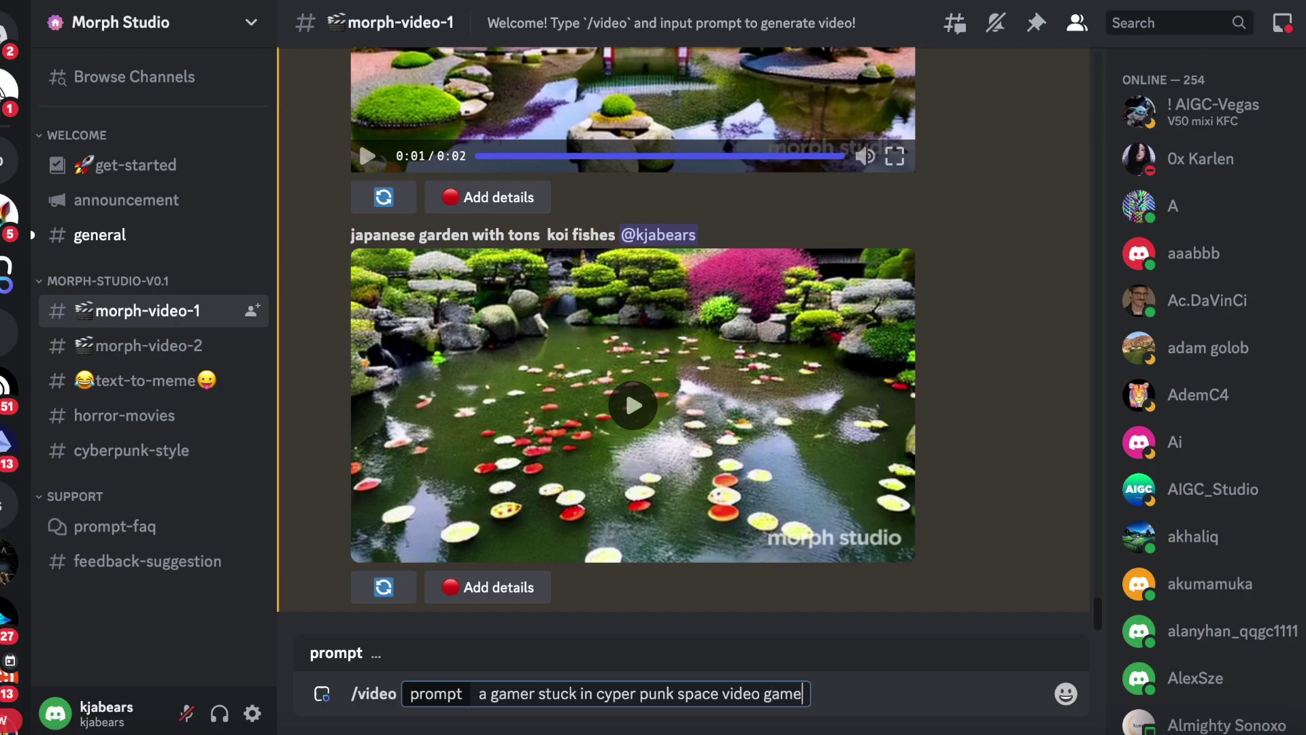
key(Return)
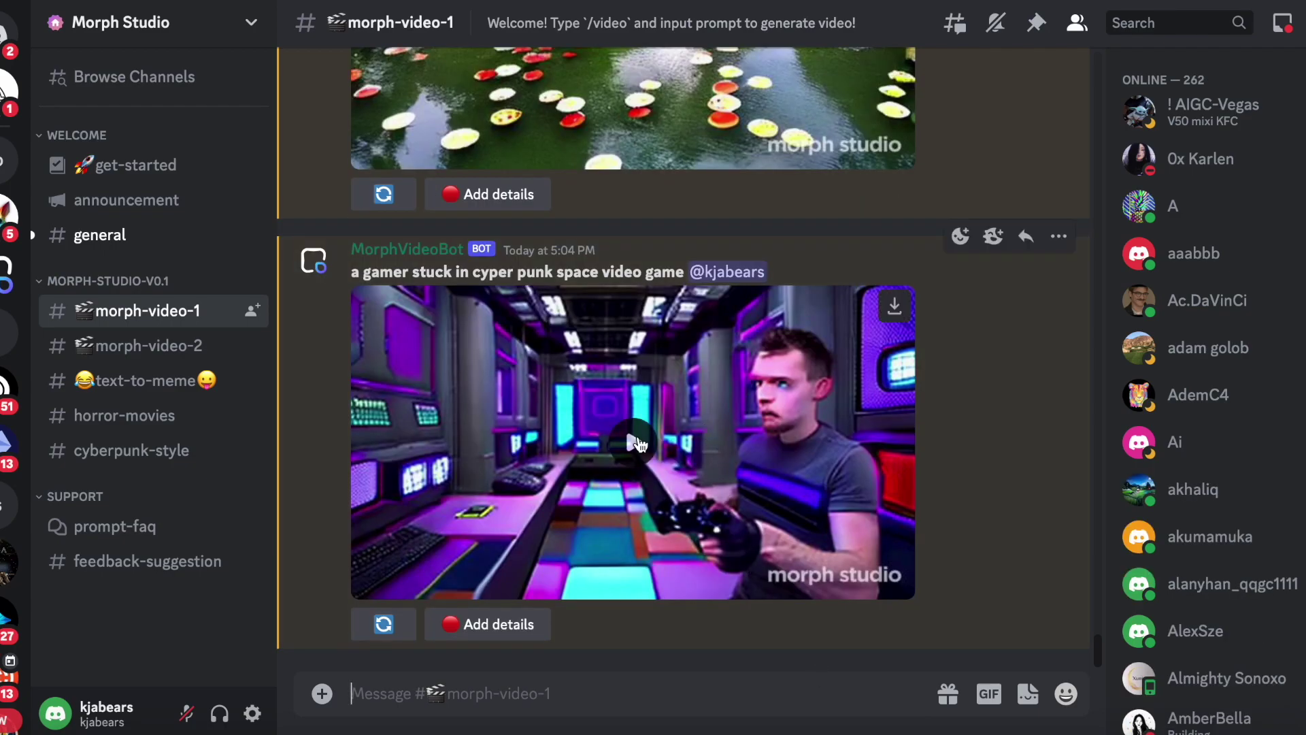
Play and replay the new gamer video, then scroll back up to the koi fishes garden video.
click(638, 442)
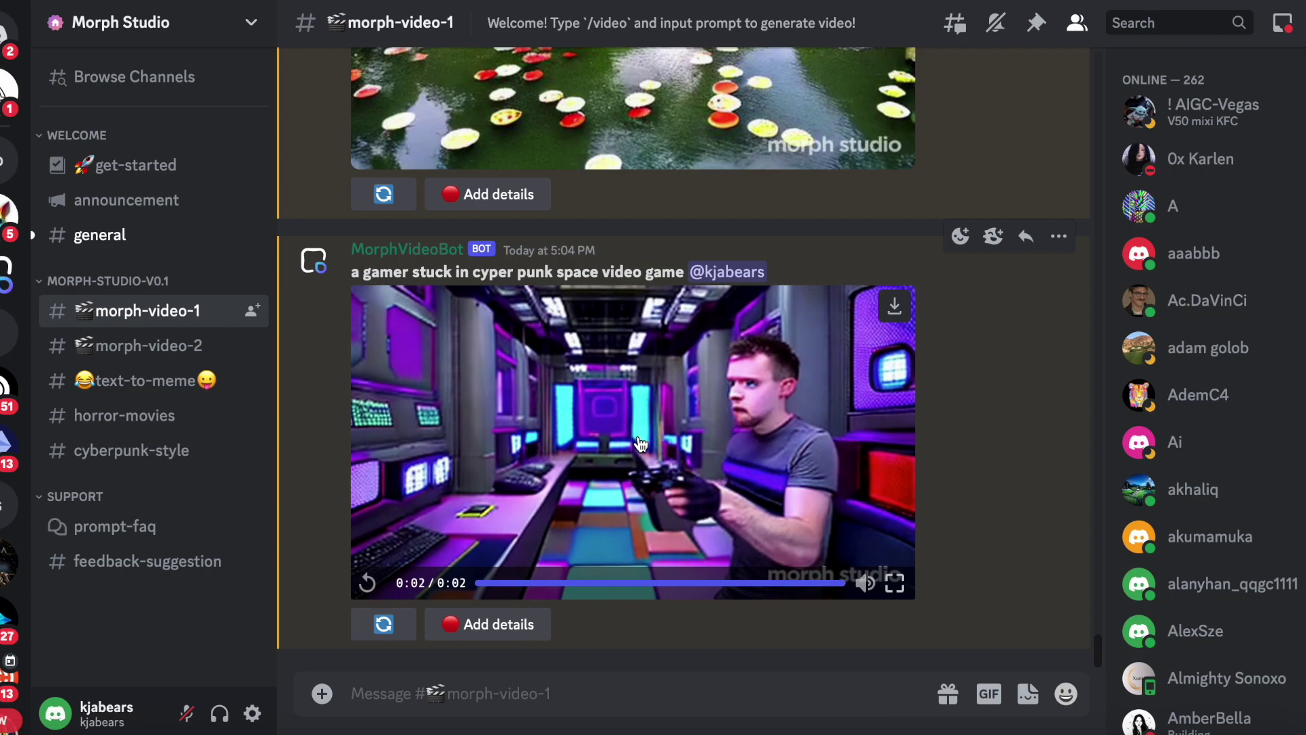
click(625, 452)
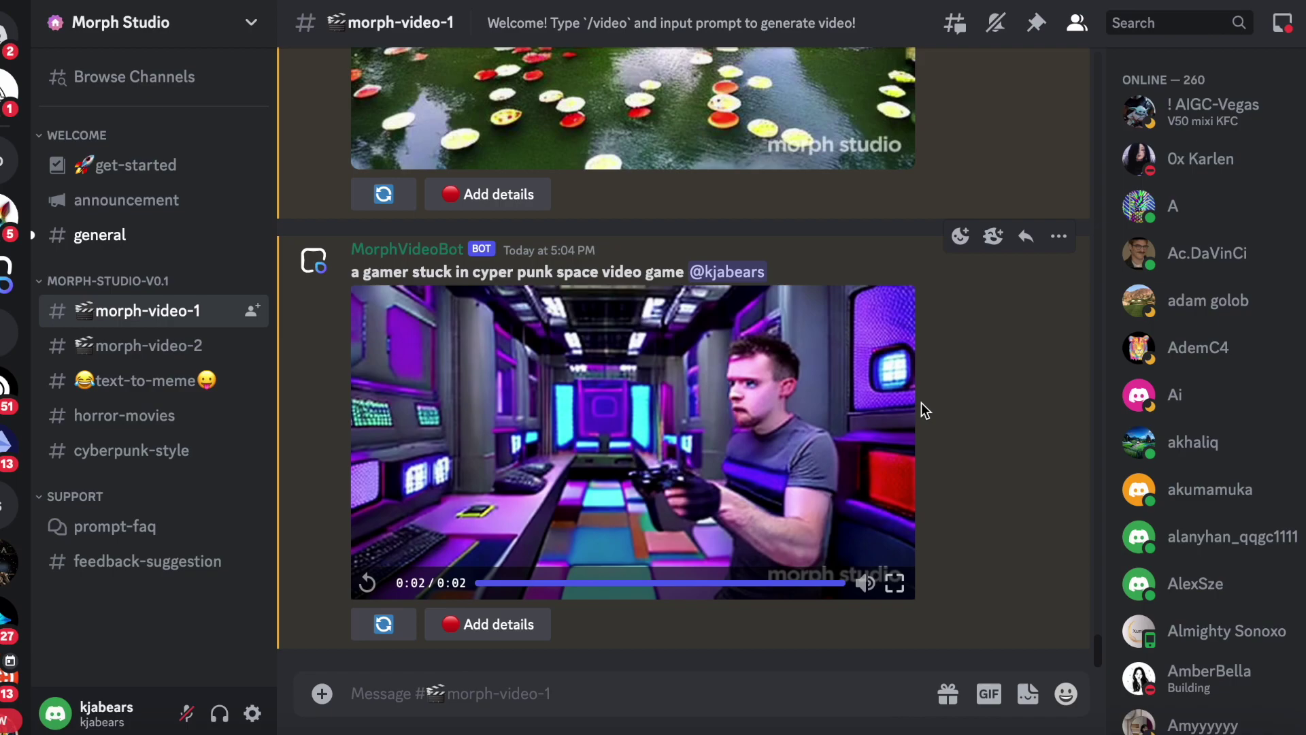
scroll(921, 403, up, 1)
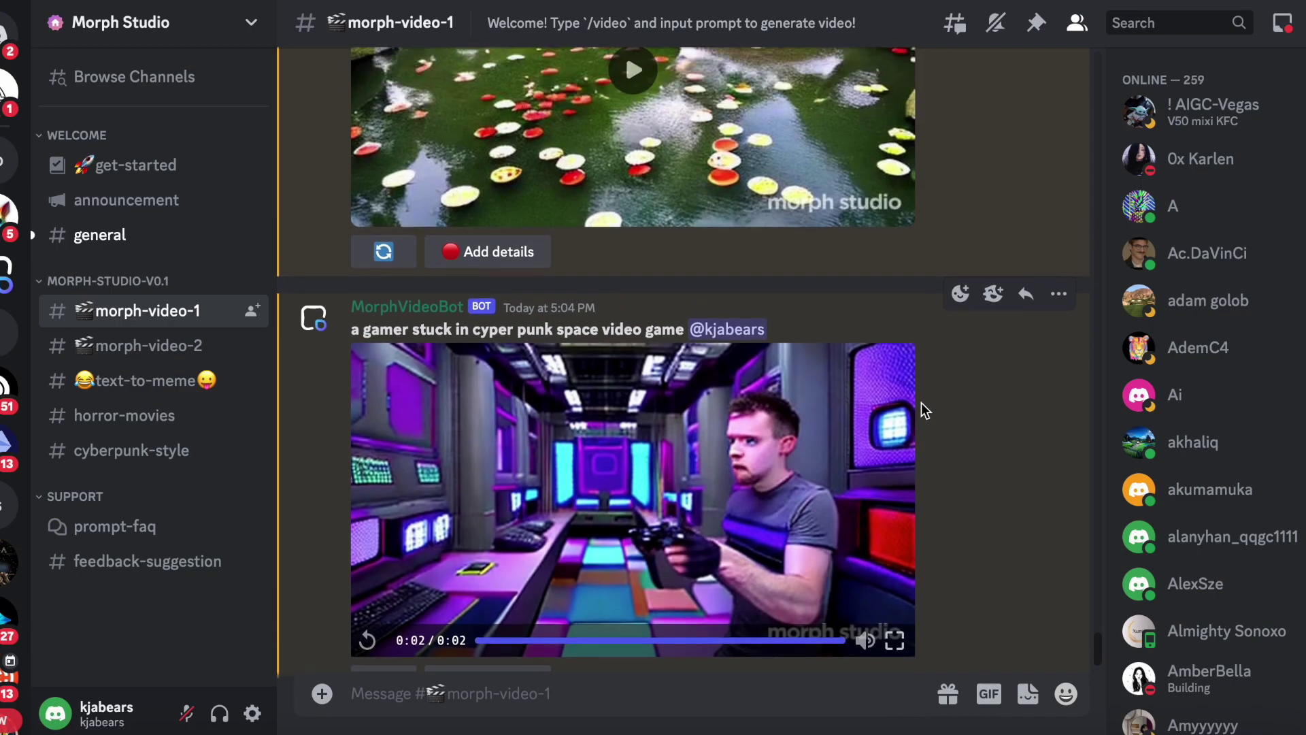
scroll(922, 406, up, 6)
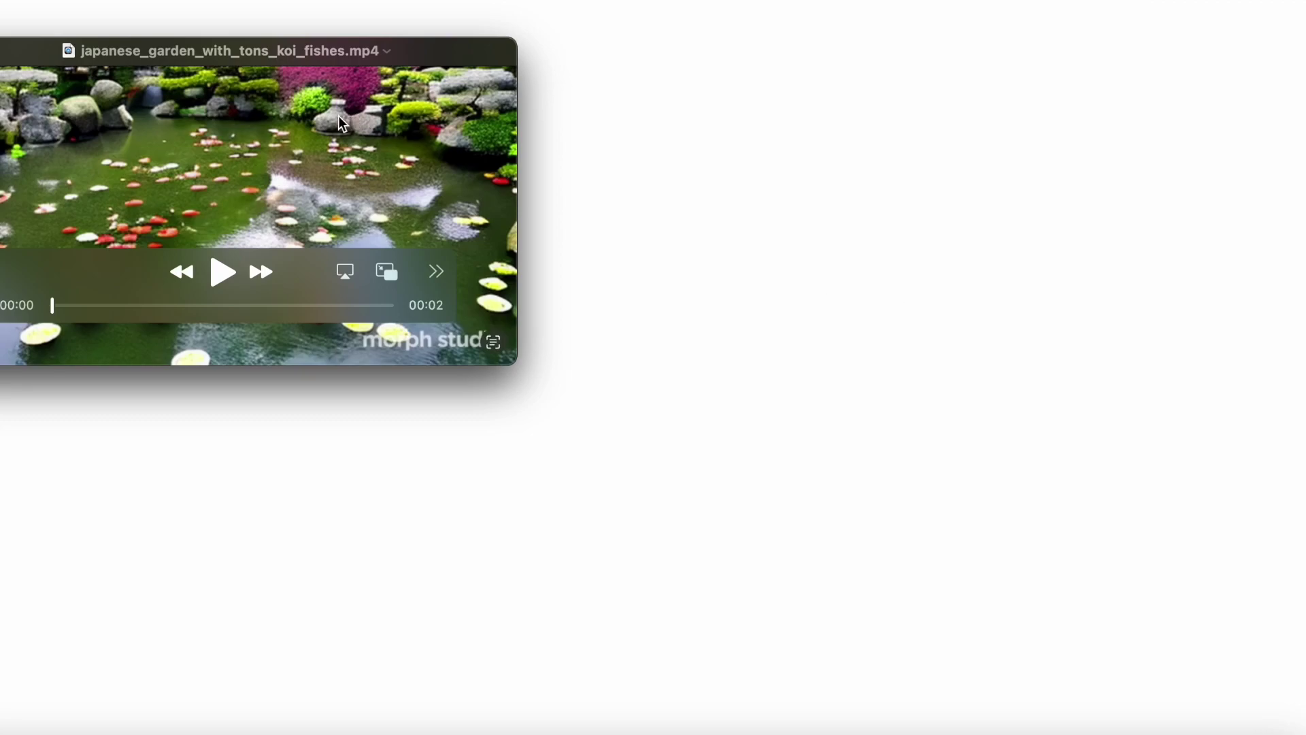
Play japanese_garden_with_tons_koi_fishes.mp4 in QuickTime Player.
click(409, 272)
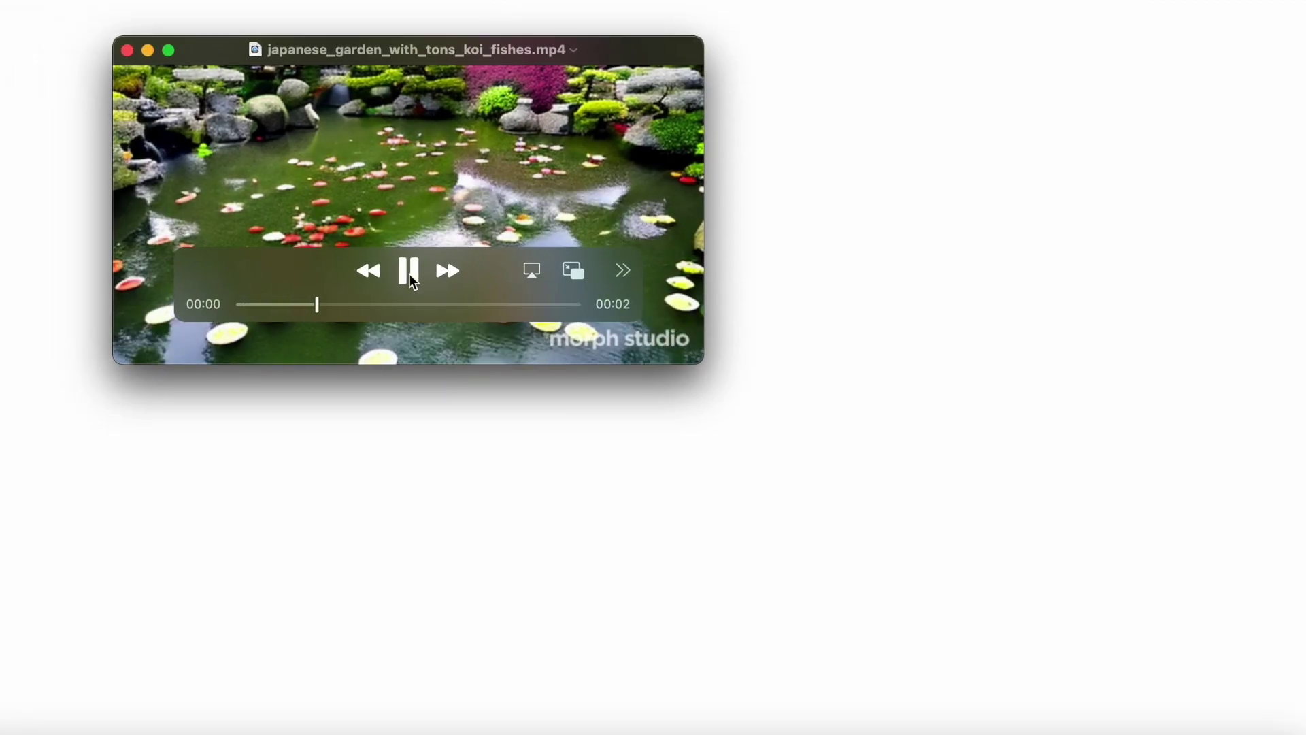